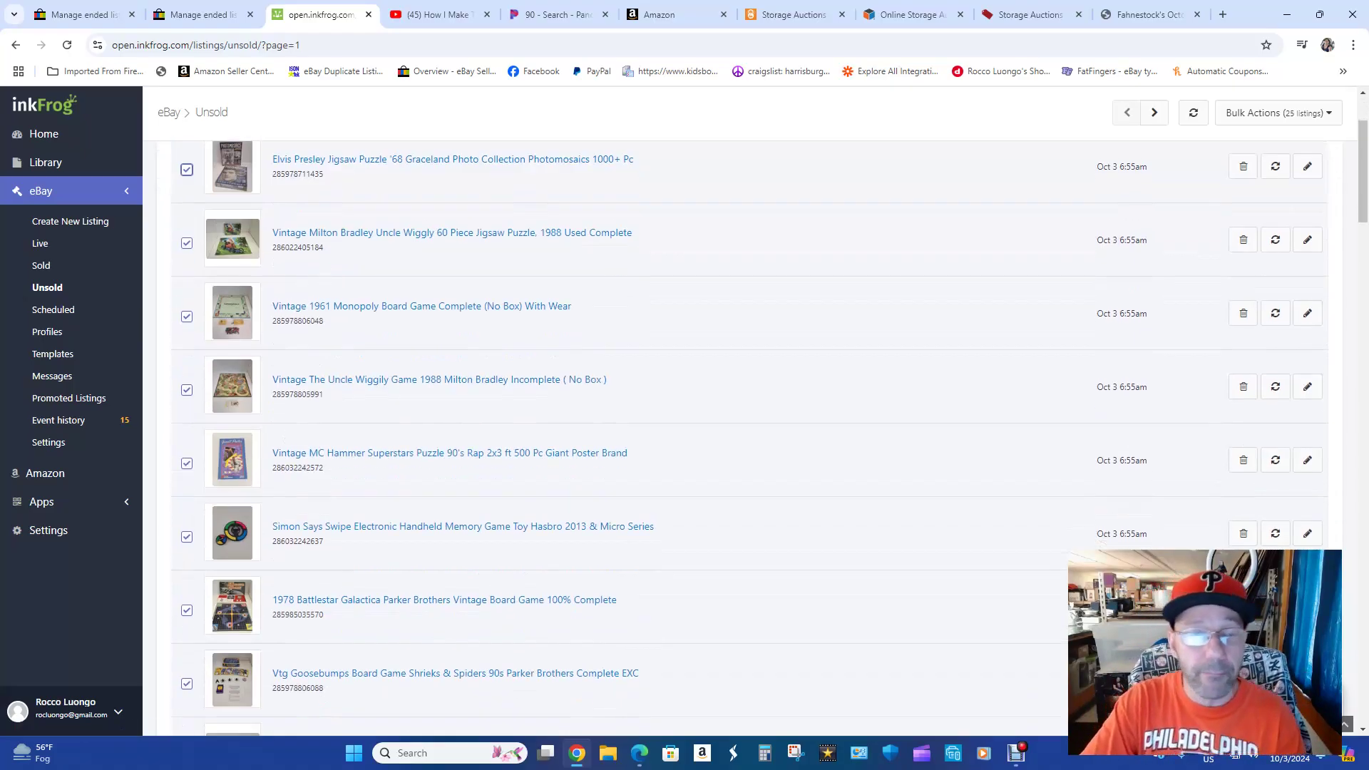
Bring up eBay's unsold listings and scroll through the 30 not-relisted items, ending back at the top.
click(192, 14)
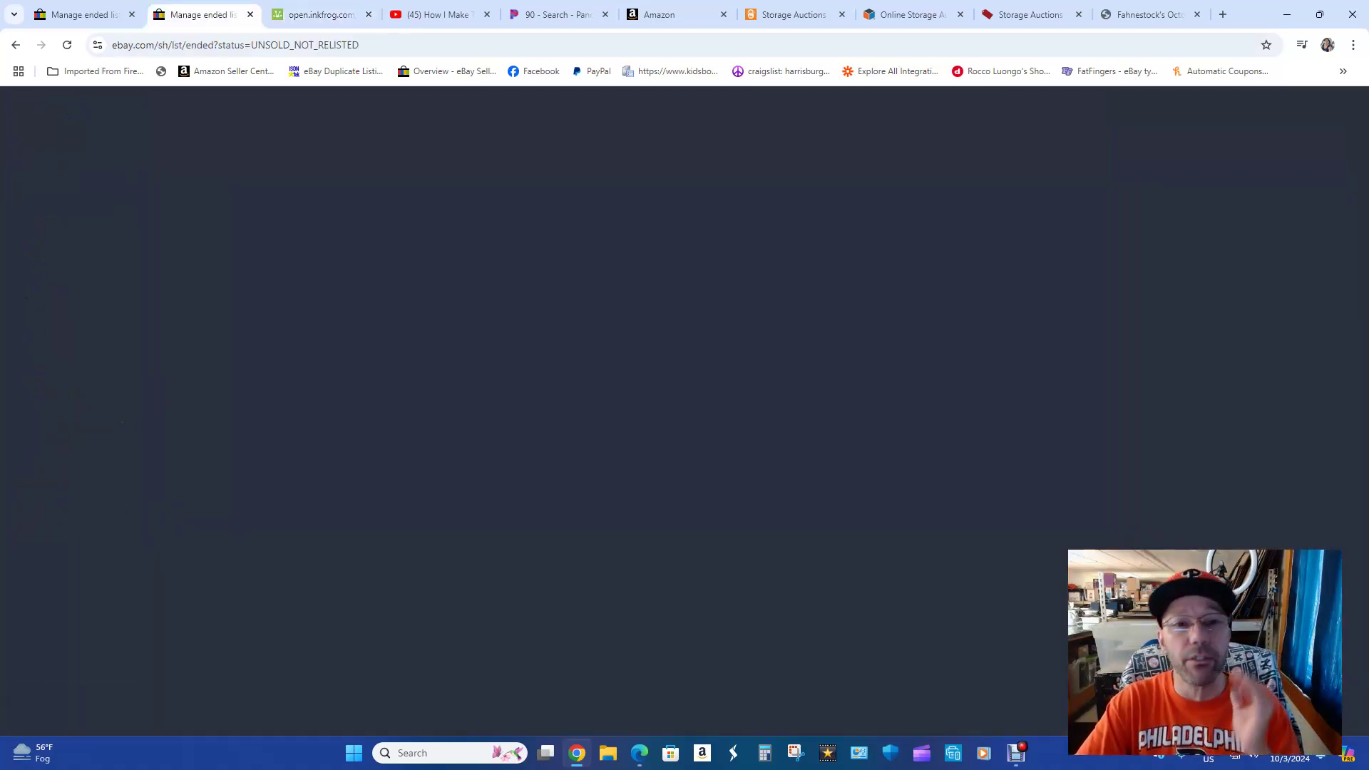
scroll(684, 411, down, 4)
scroll(684, 411, down, 5)
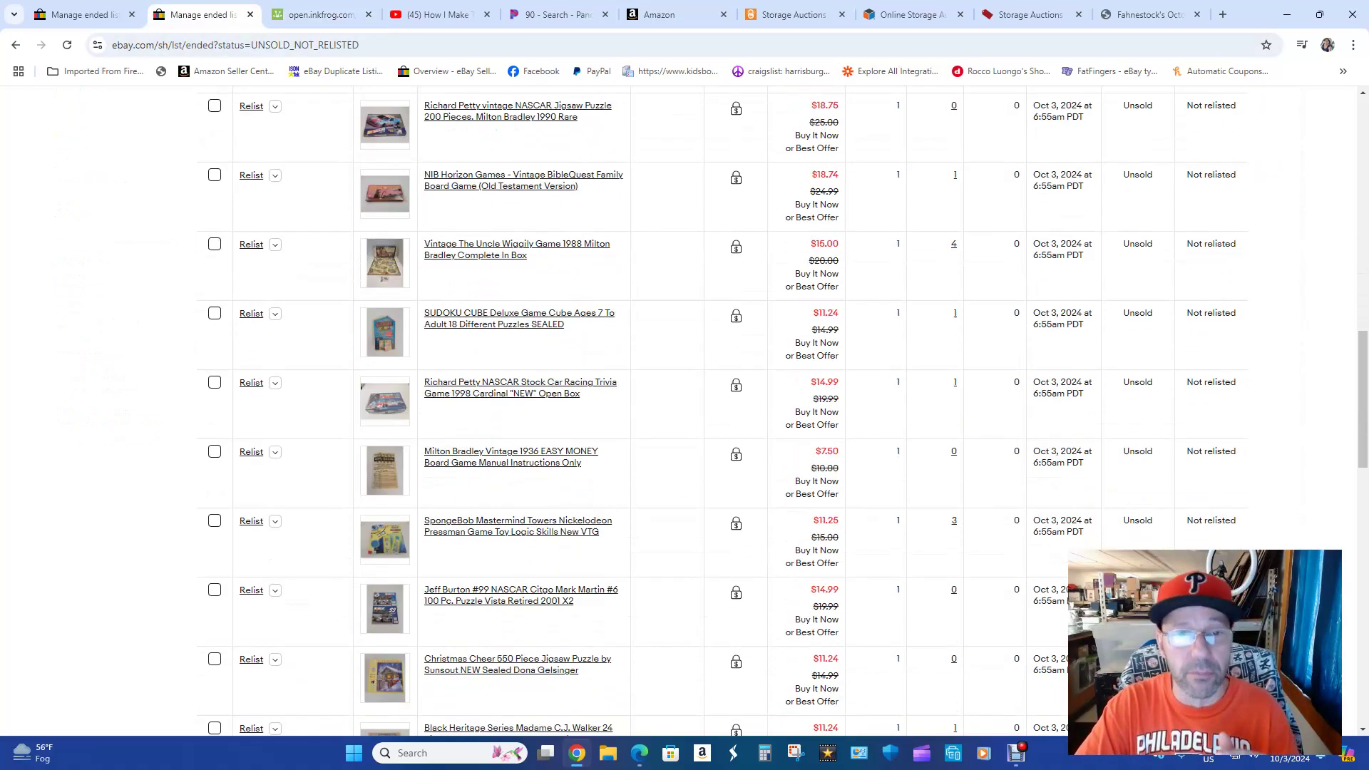
scroll(684, 411, up, 6)
scroll(685, 410, down, 2)
scroll(684, 410, down, 2)
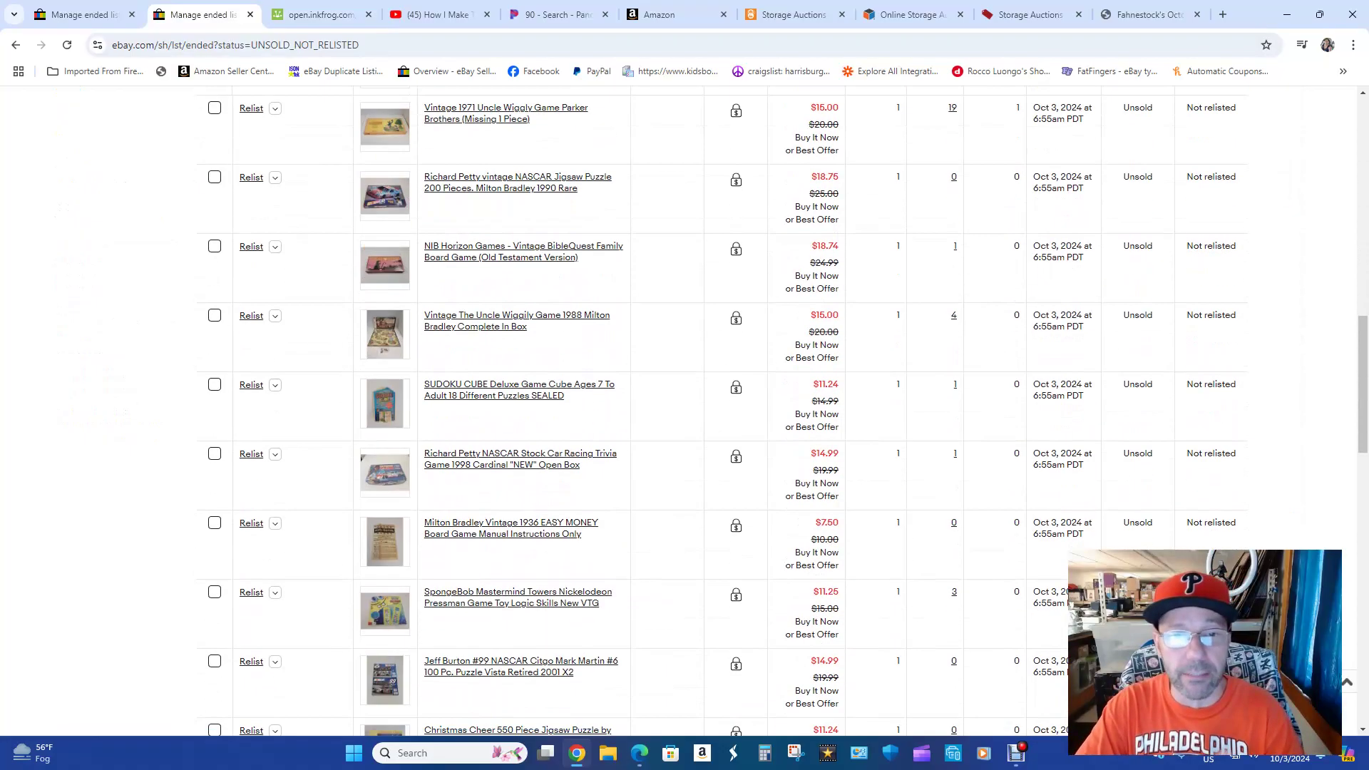
scroll(684, 411, up, 3)
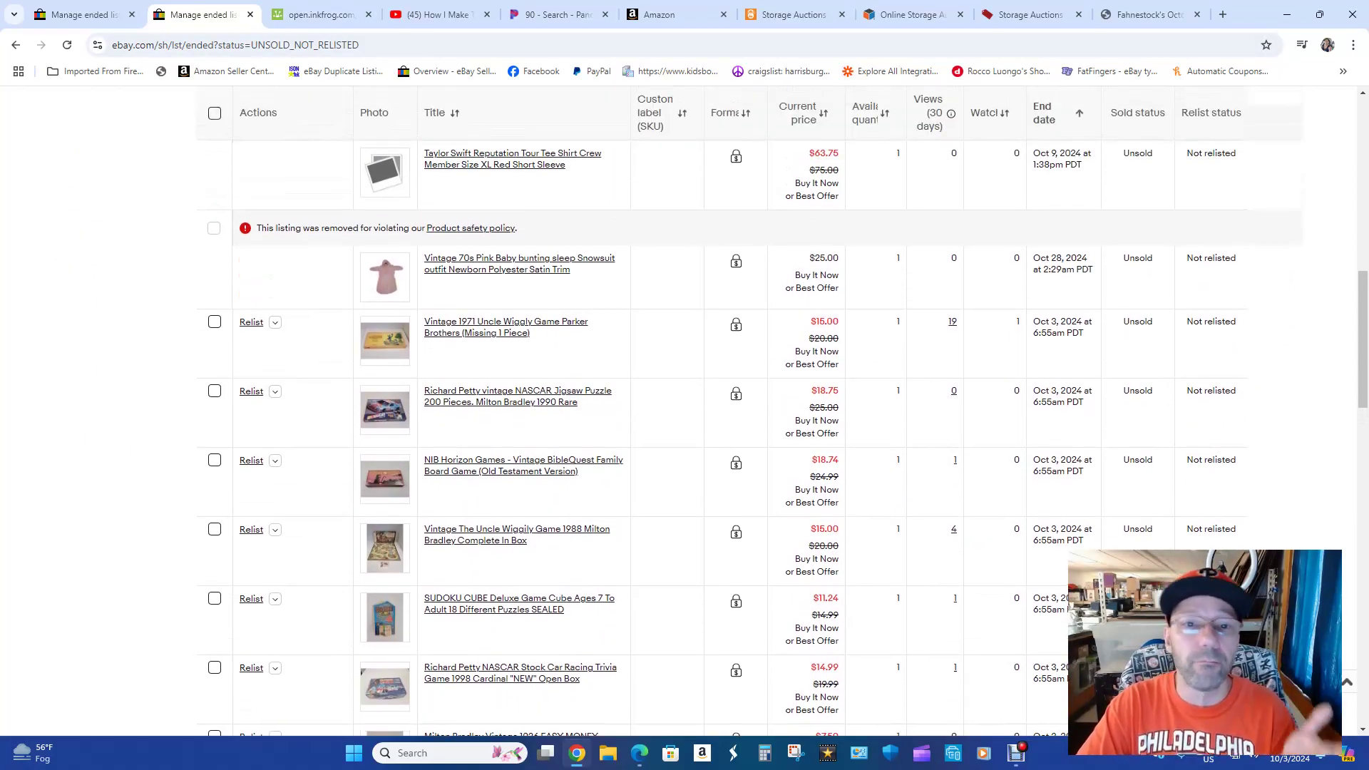
scroll(684, 411, up, 3)
scroll(684, 411, down, 5)
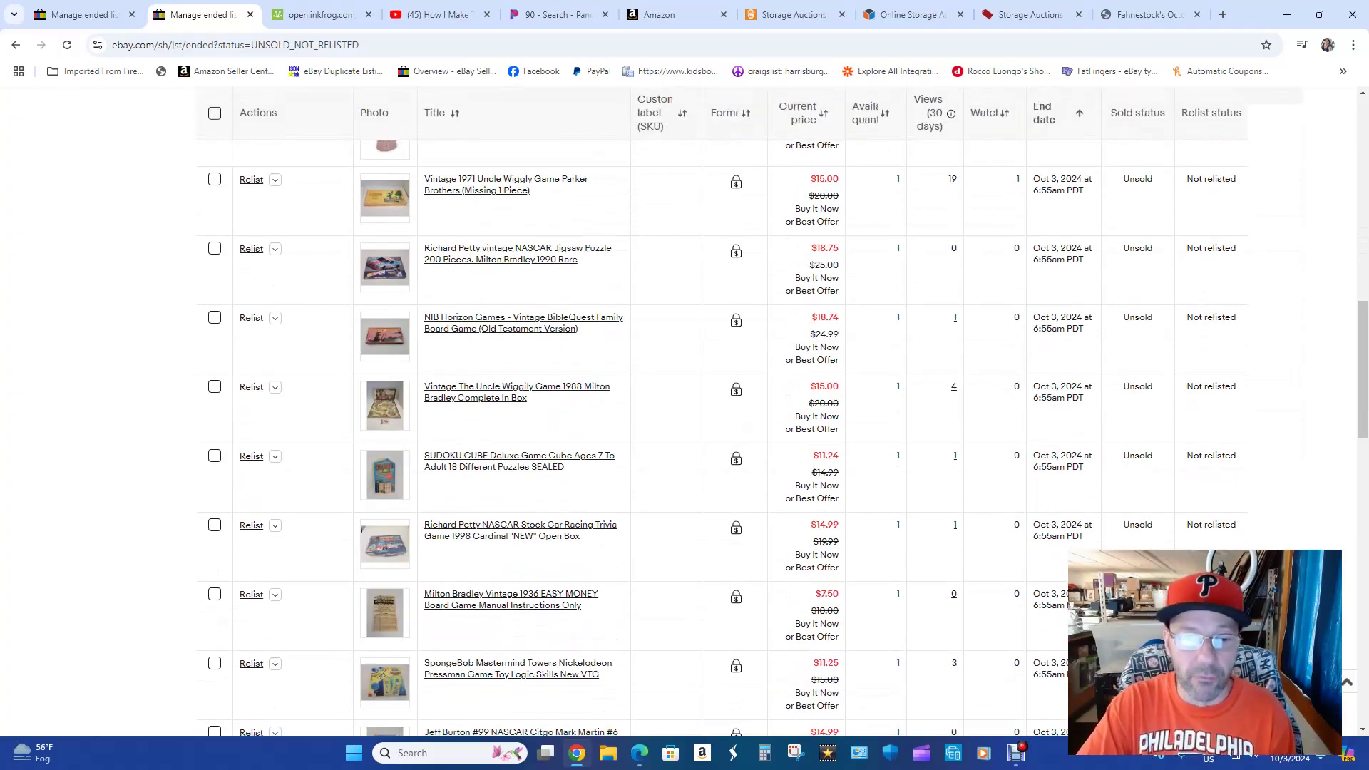
scroll(713, 421, up, 1)
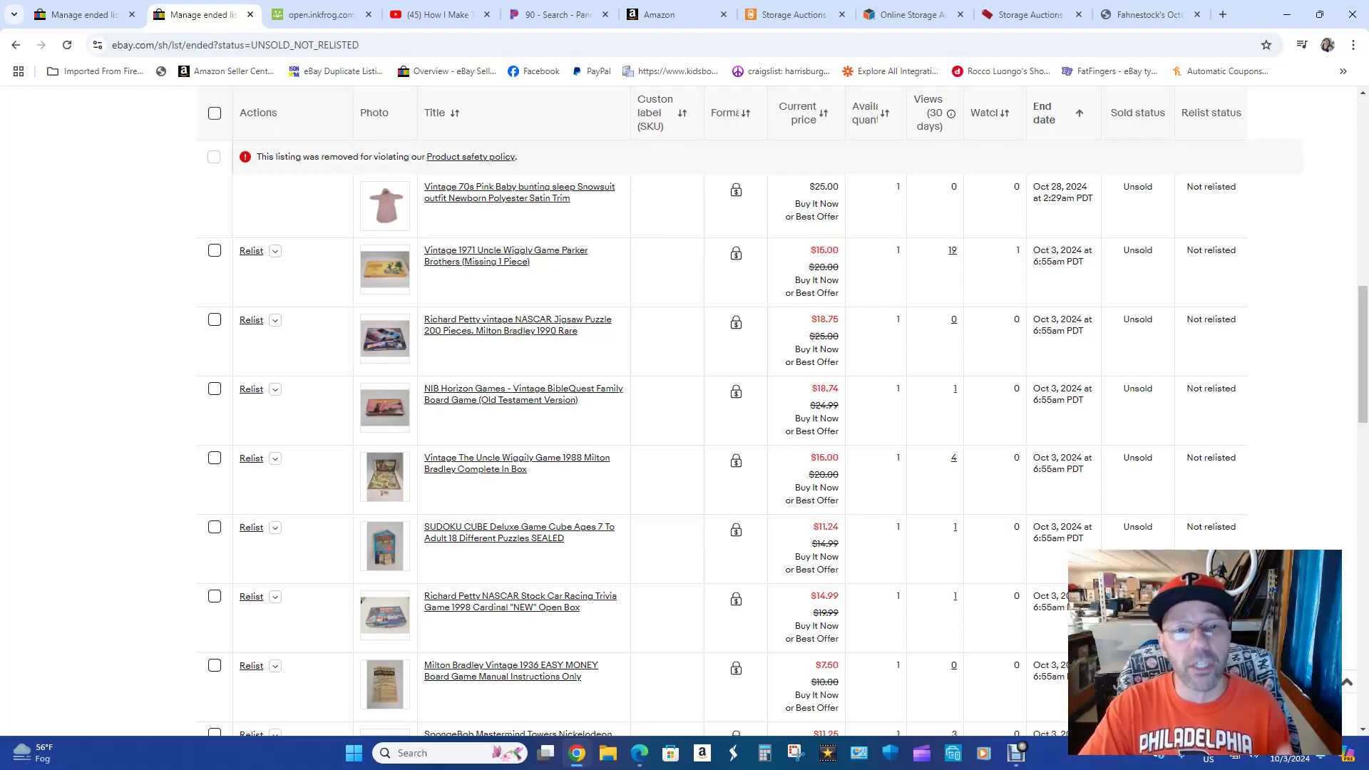
scroll(783, 411, up, 12)
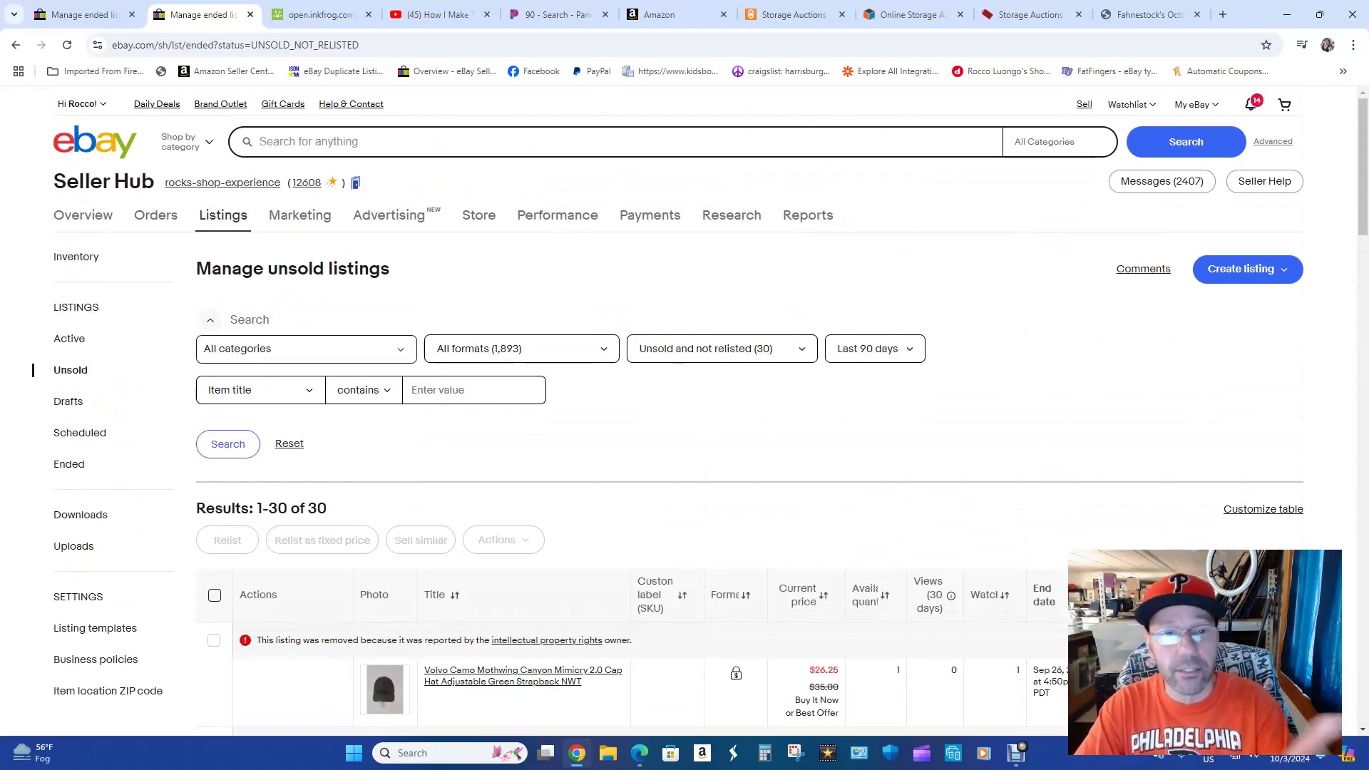
In inkFrog, send the checked unsold items to Launch Listings using Bulk Actions > List Selected.
click(320, 14)
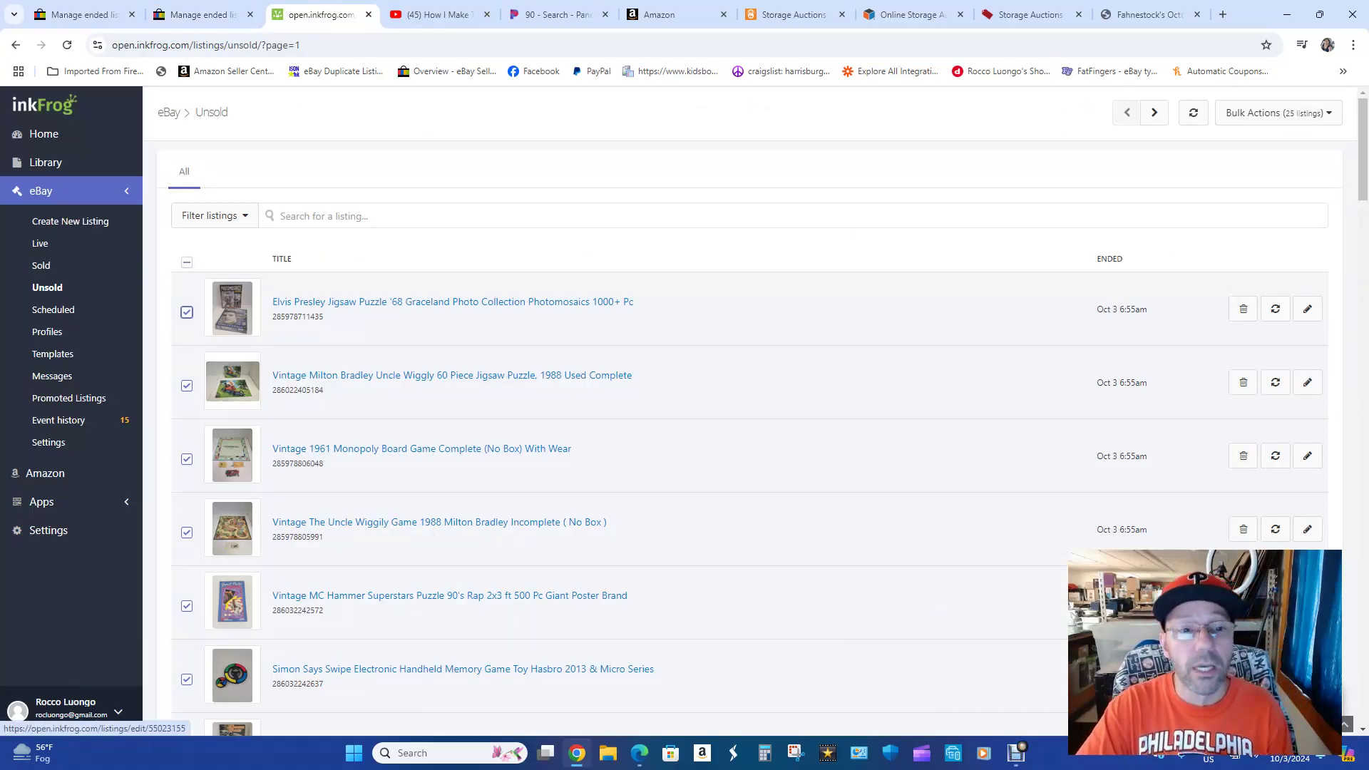
scroll(748, 427, down, 6)
scroll(749, 428, down, 17)
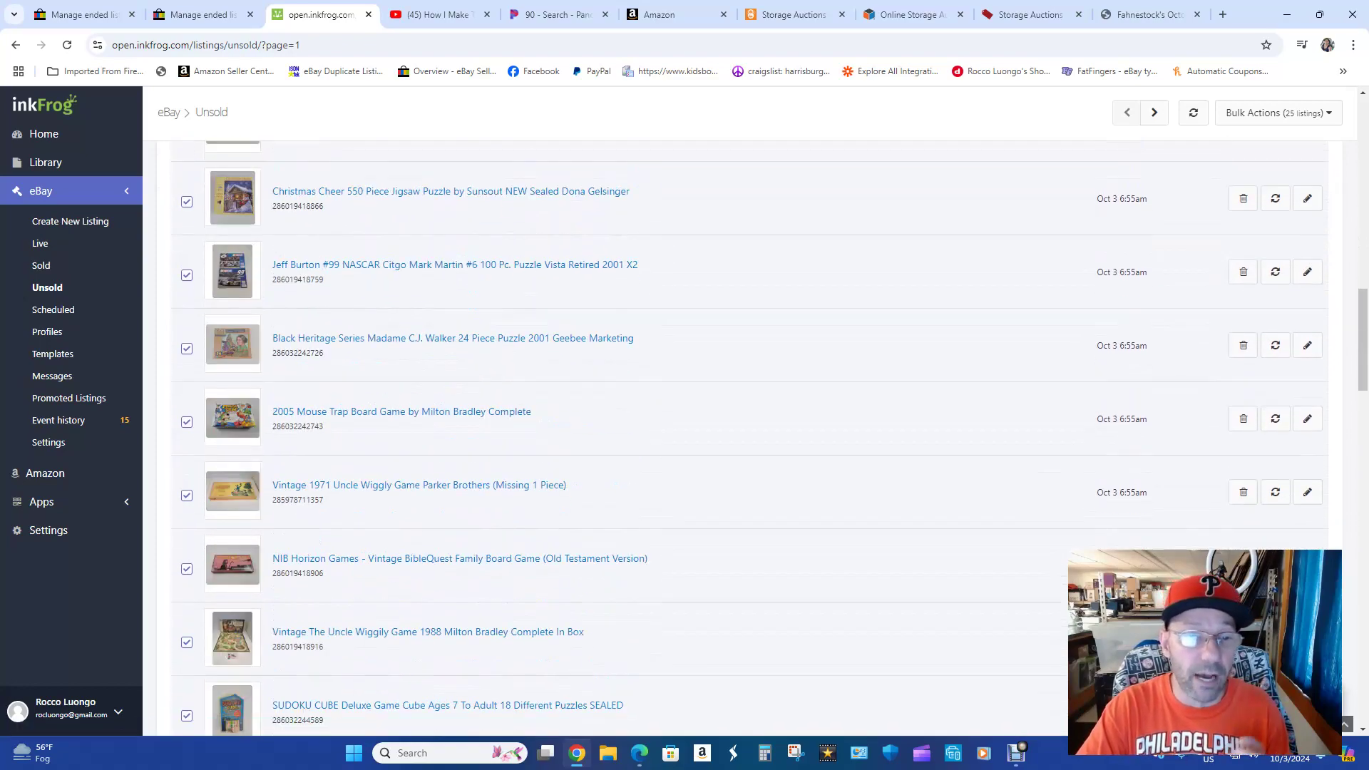
scroll(749, 428, up, 17)
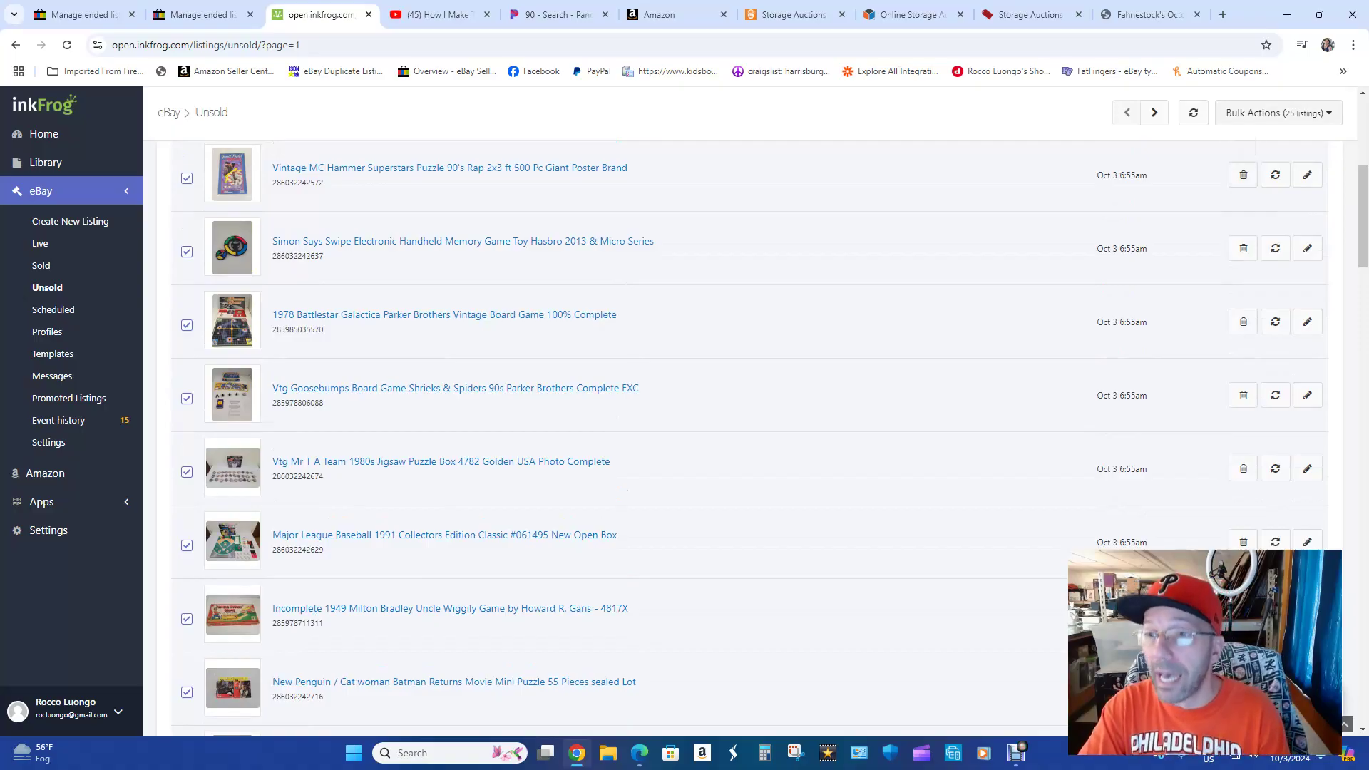
click(1276, 112)
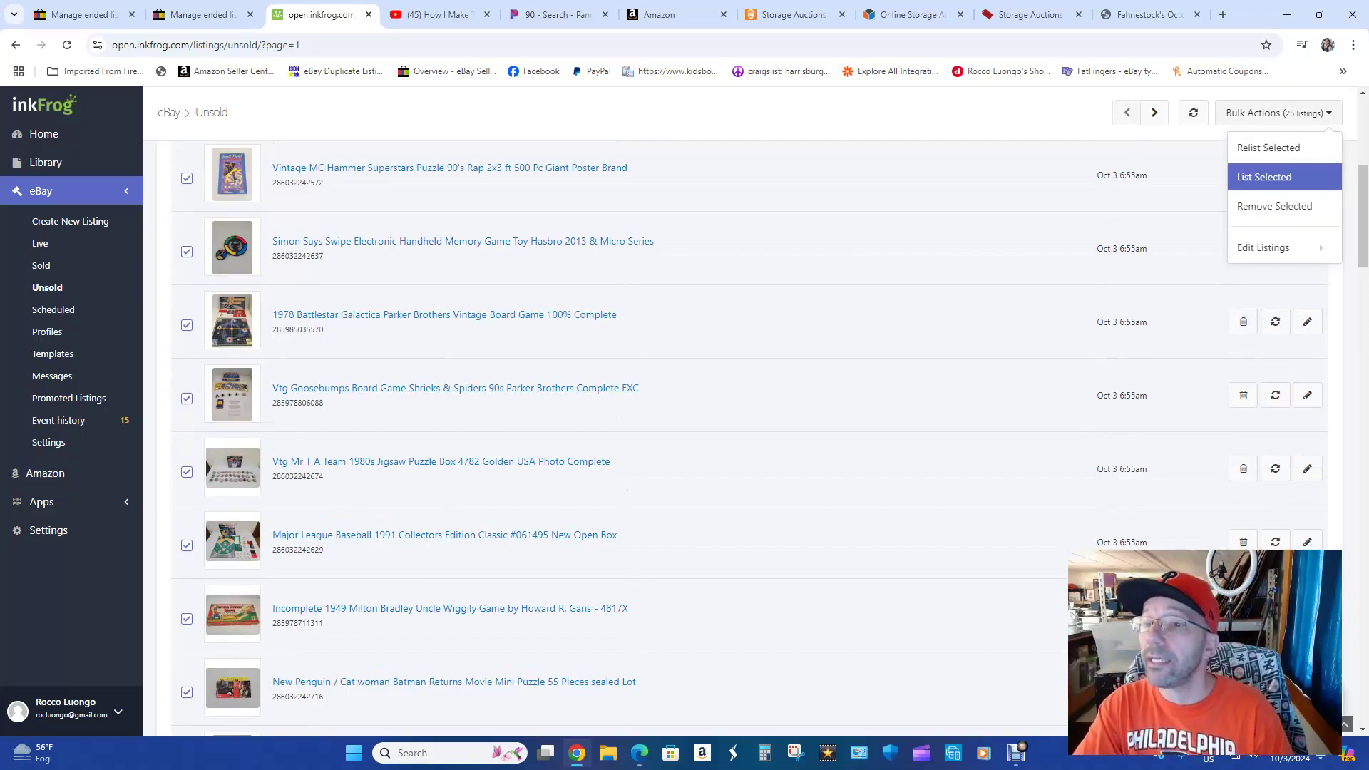
click(1272, 177)
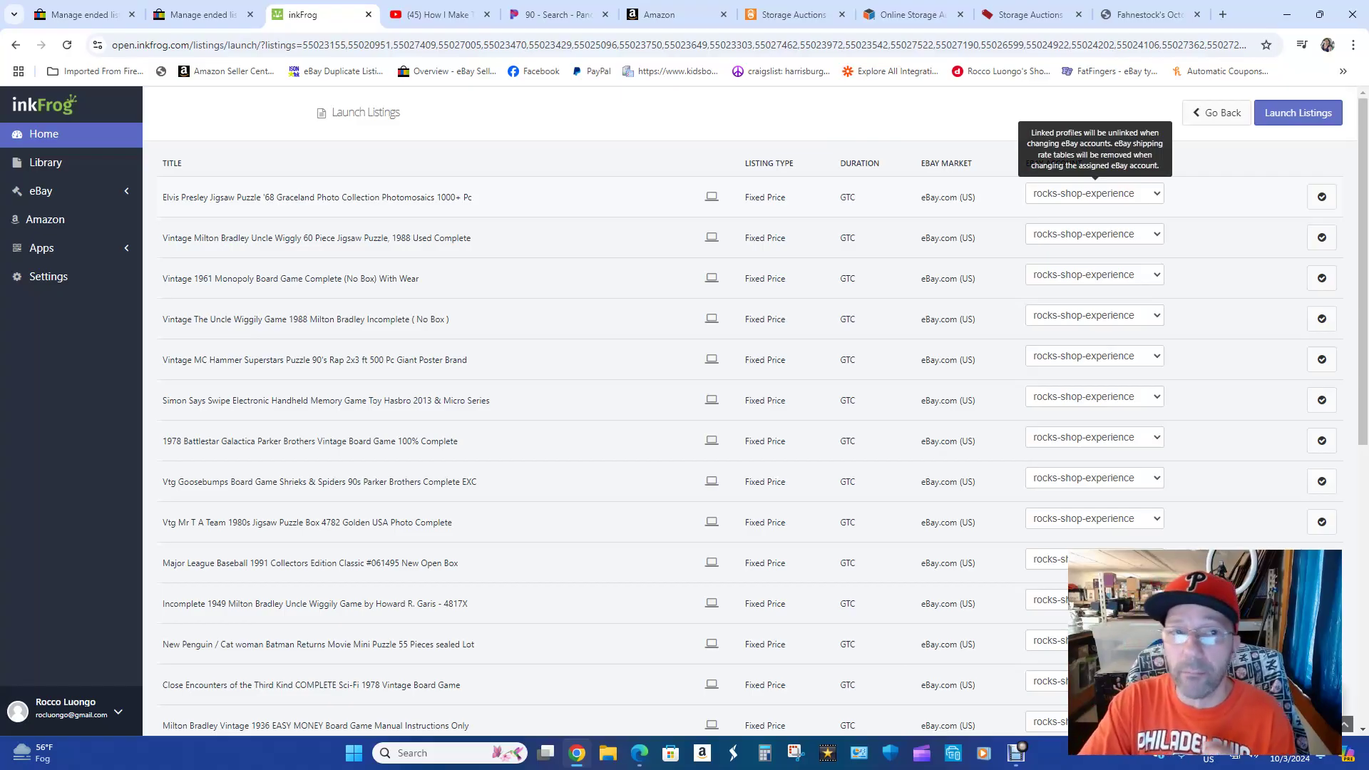
Reassign the first five listings from rocks-shop-experience to the deals4u_24 eBay account.
click(1094, 193)
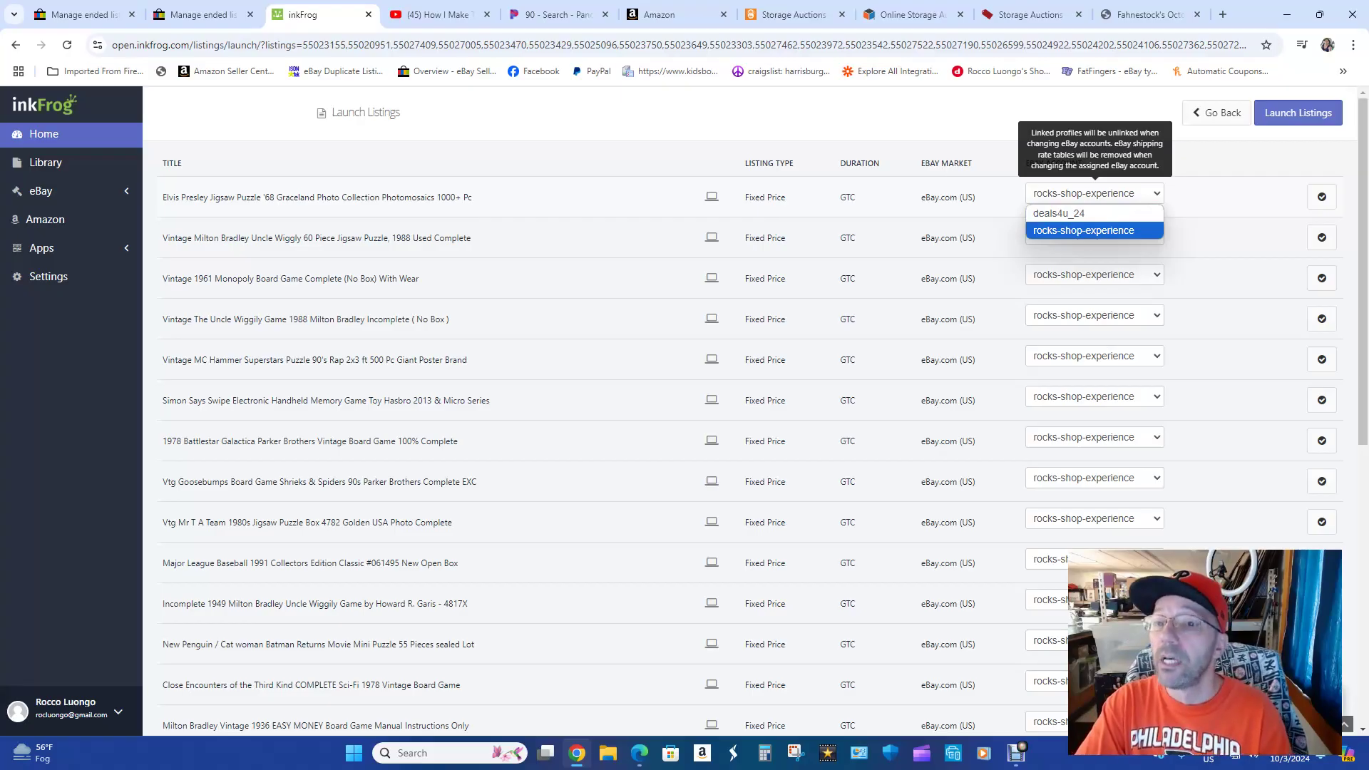
key(Return)
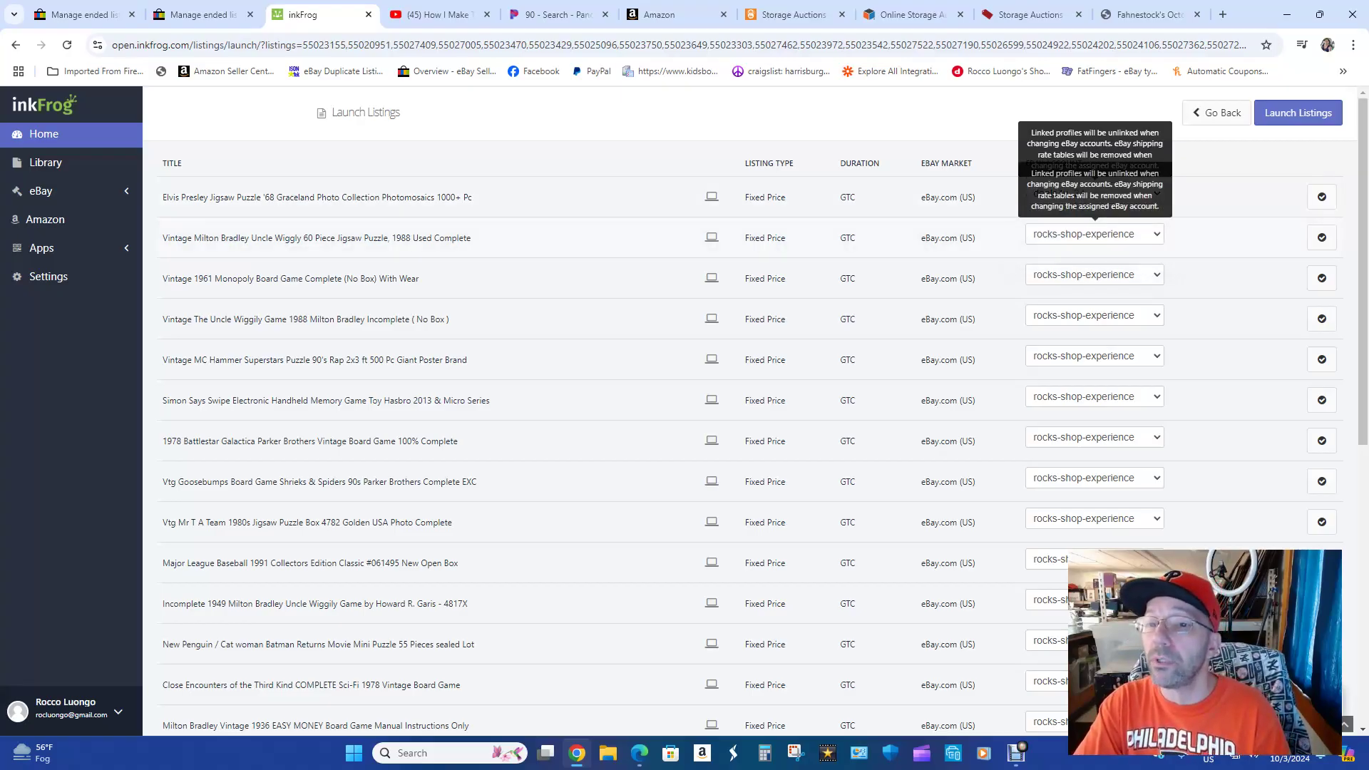
click(1090, 234)
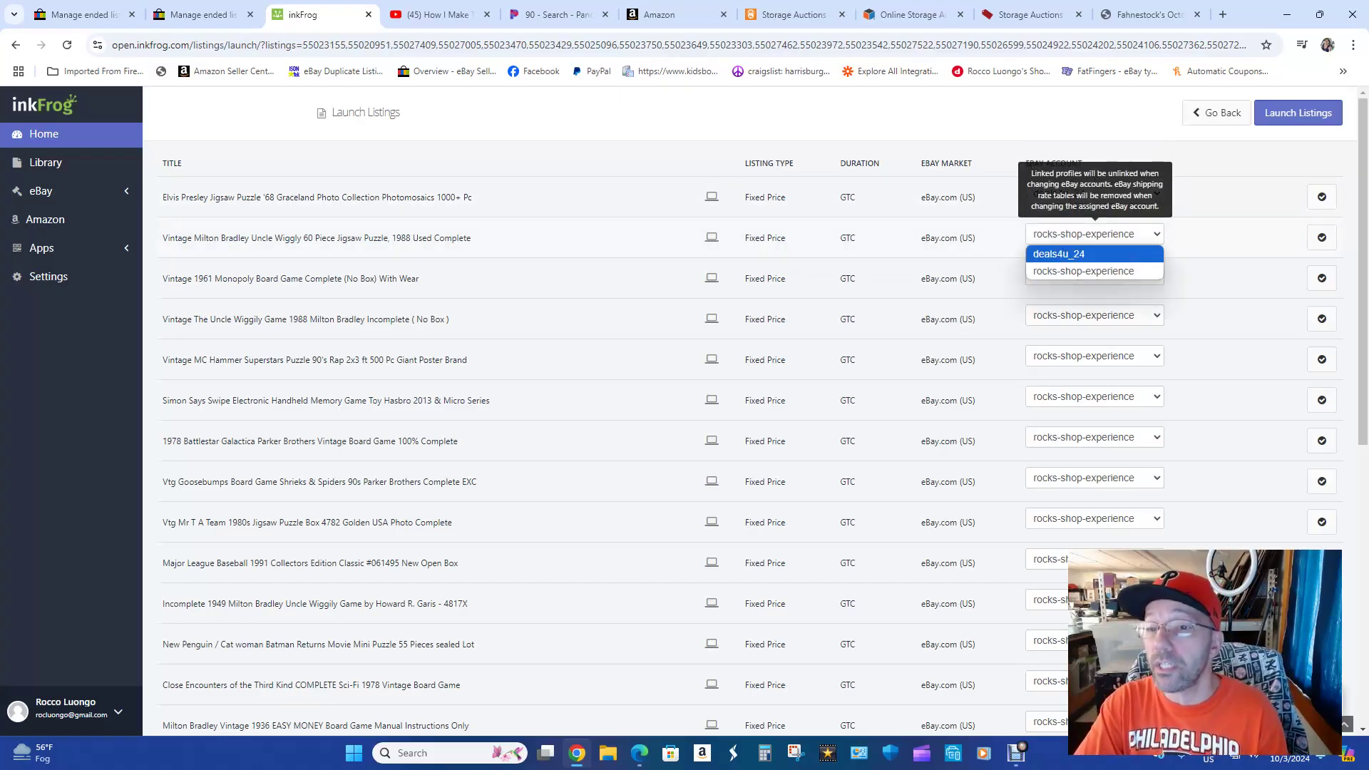
click(1059, 253)
click(1091, 278)
click(1059, 296)
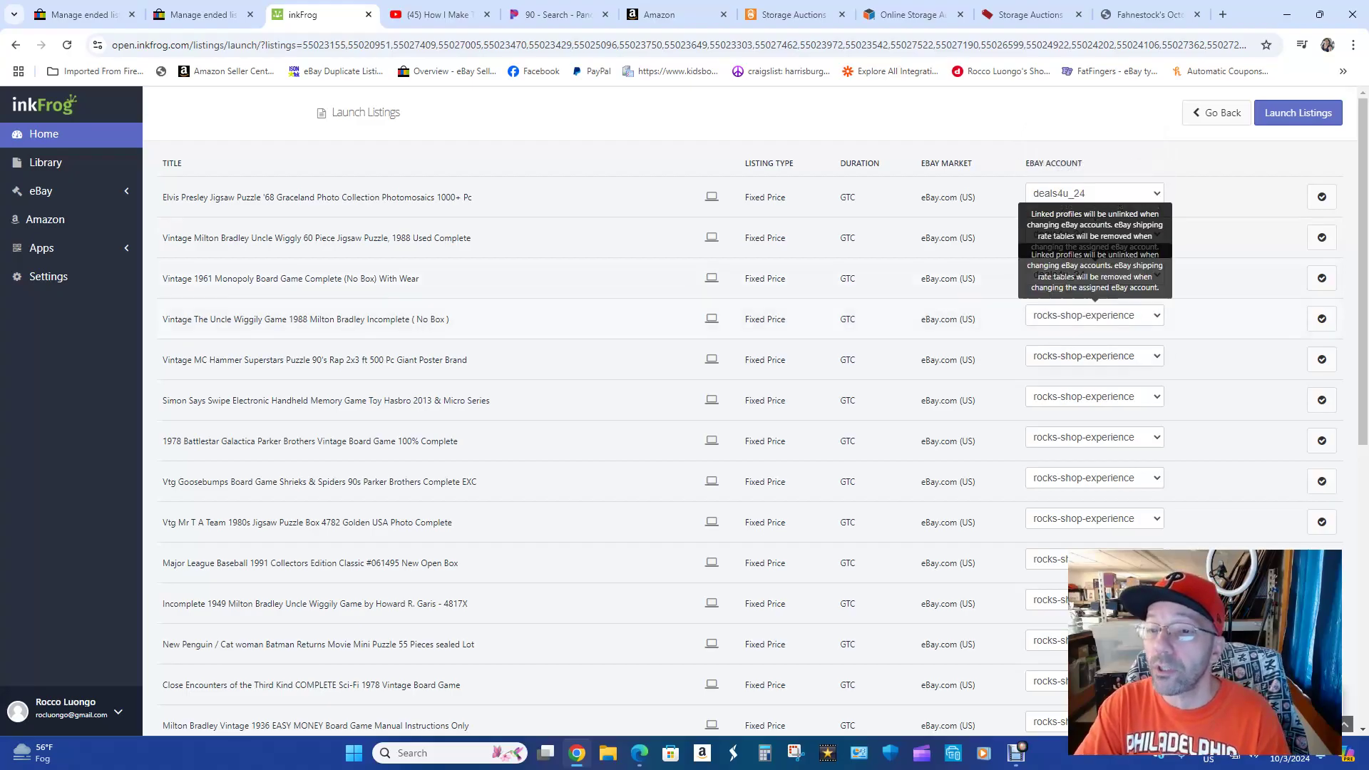
click(1090, 315)
click(1058, 335)
click(1091, 360)
click(1058, 376)
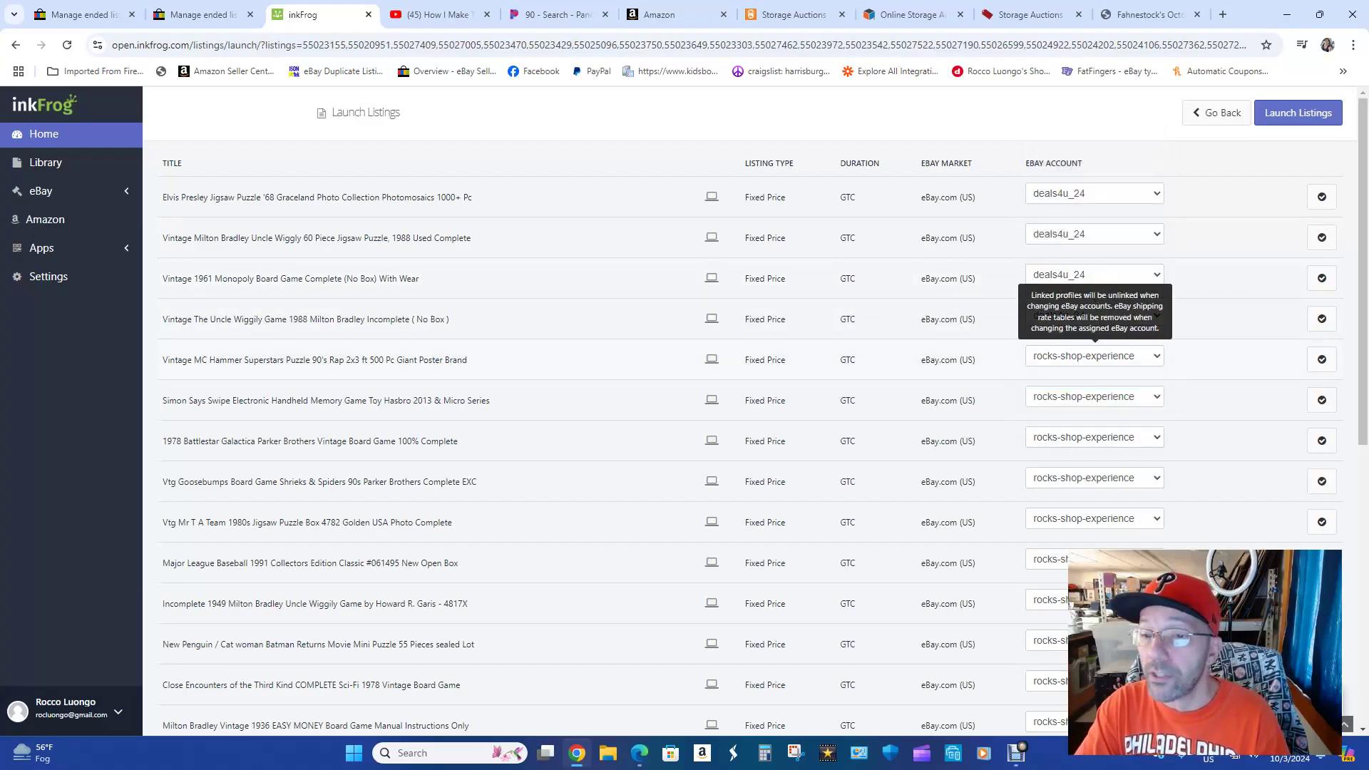
Assign Simon Says, Battlestar Galactica, Goosebumps, Mr T puzzle and Major League Baseball to deals4u_24.
scroll(1090, 371, down, 3)
click(1091, 183)
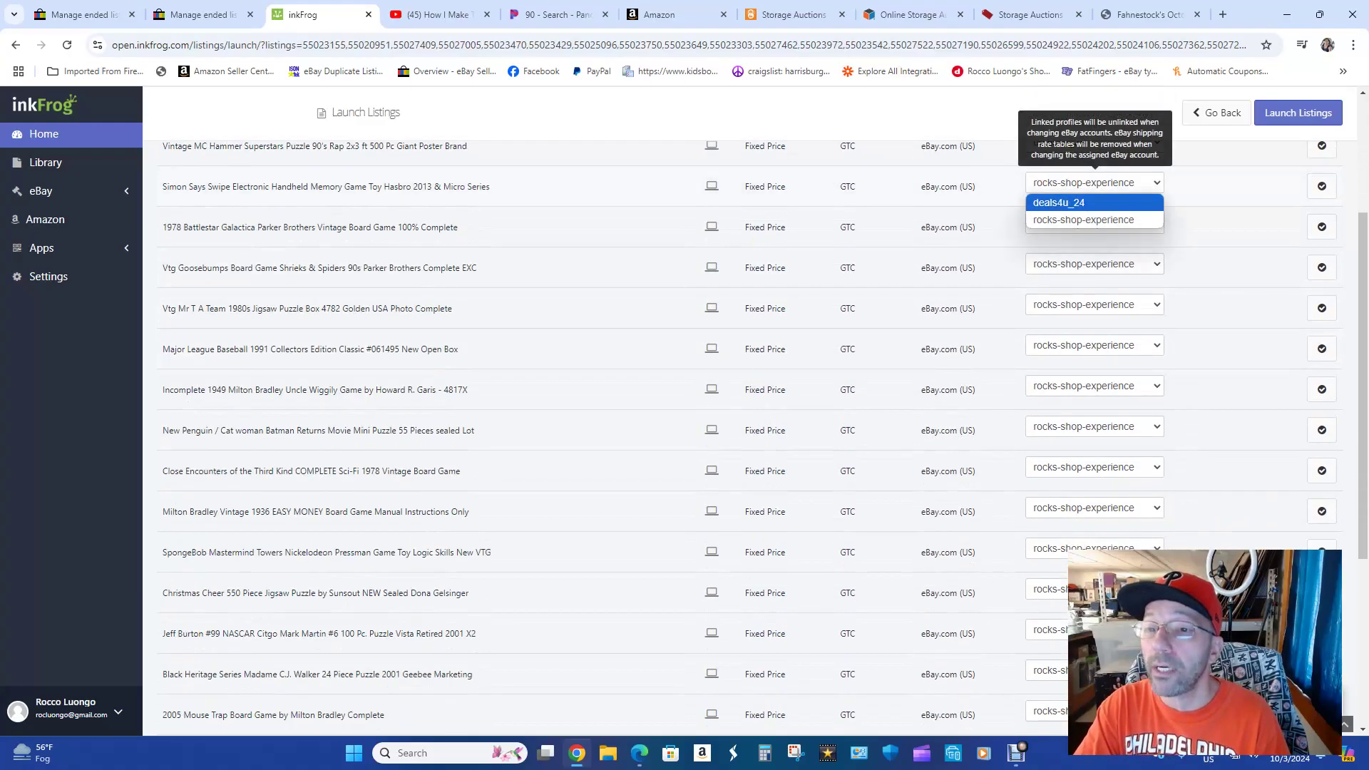
click(1059, 202)
click(1091, 223)
click(1058, 243)
click(1090, 264)
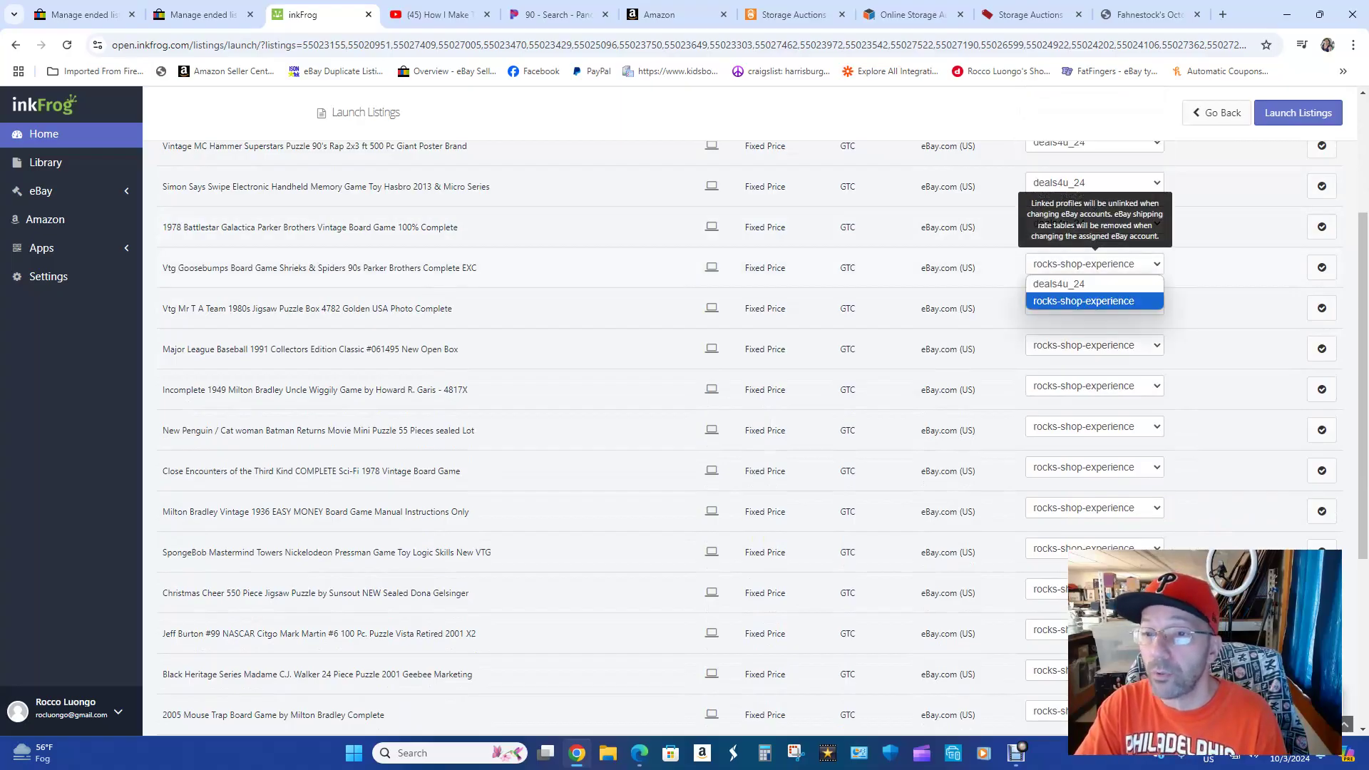
click(1058, 284)
click(1091, 304)
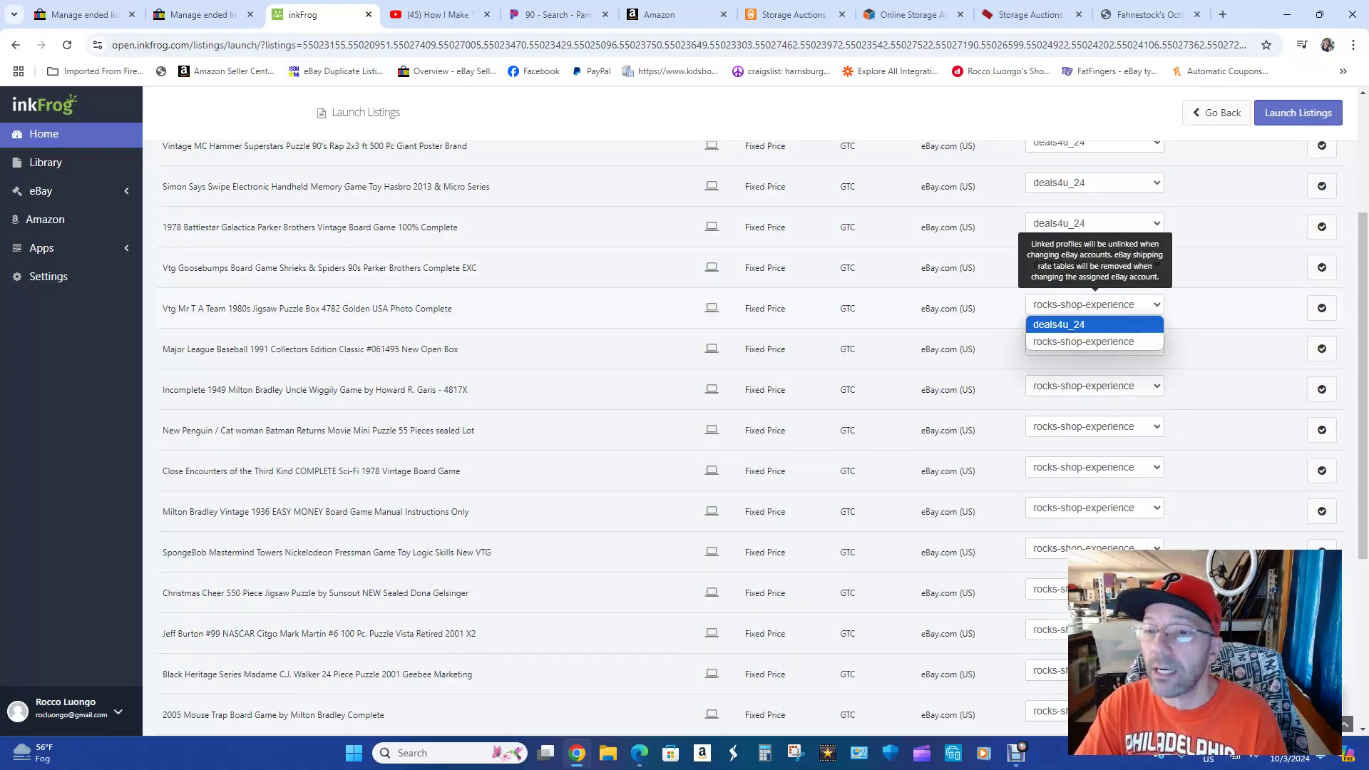
click(1059, 324)
click(1091, 345)
click(1059, 378)
Assign the 1949 Uncle Wiggily, Penguin puzzle and Close Encounters listings to deals4u_24.
click(1090, 385)
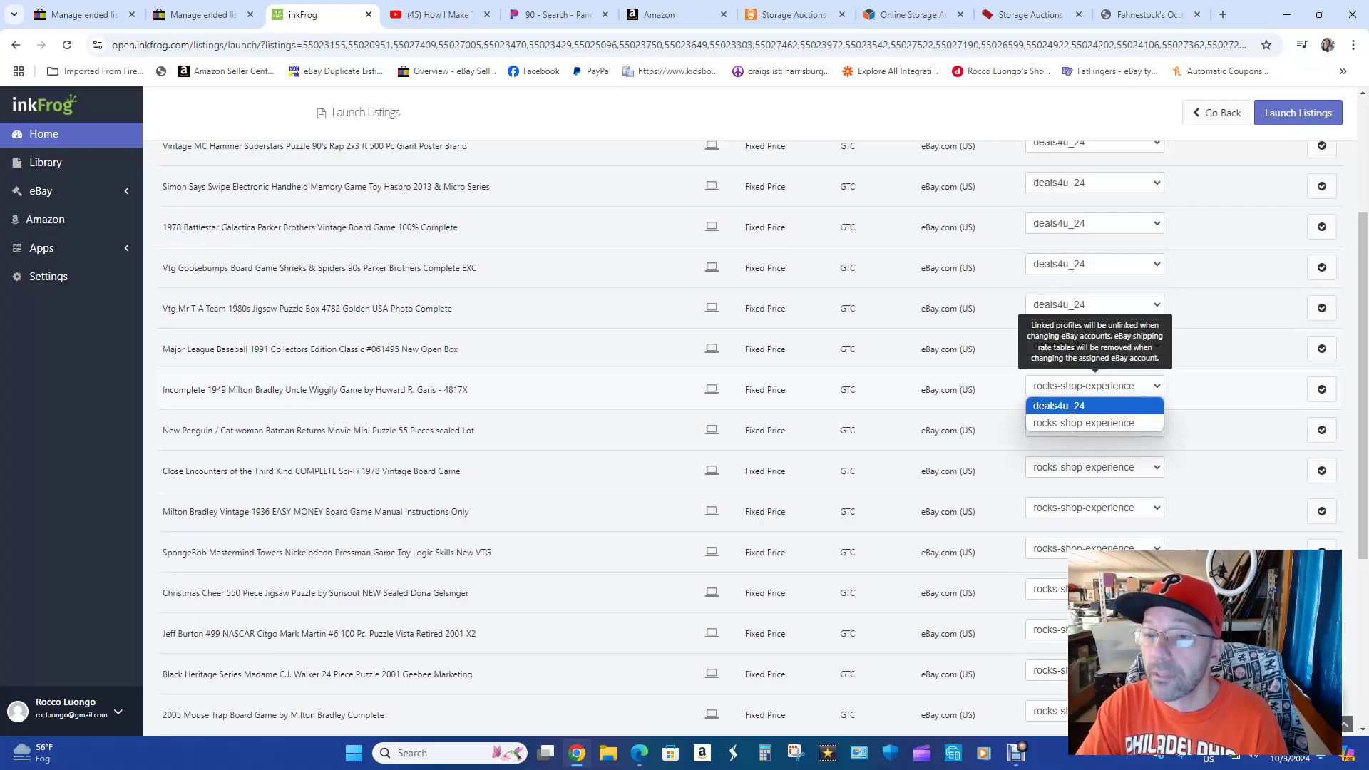
click(1059, 405)
click(1090, 427)
click(1059, 447)
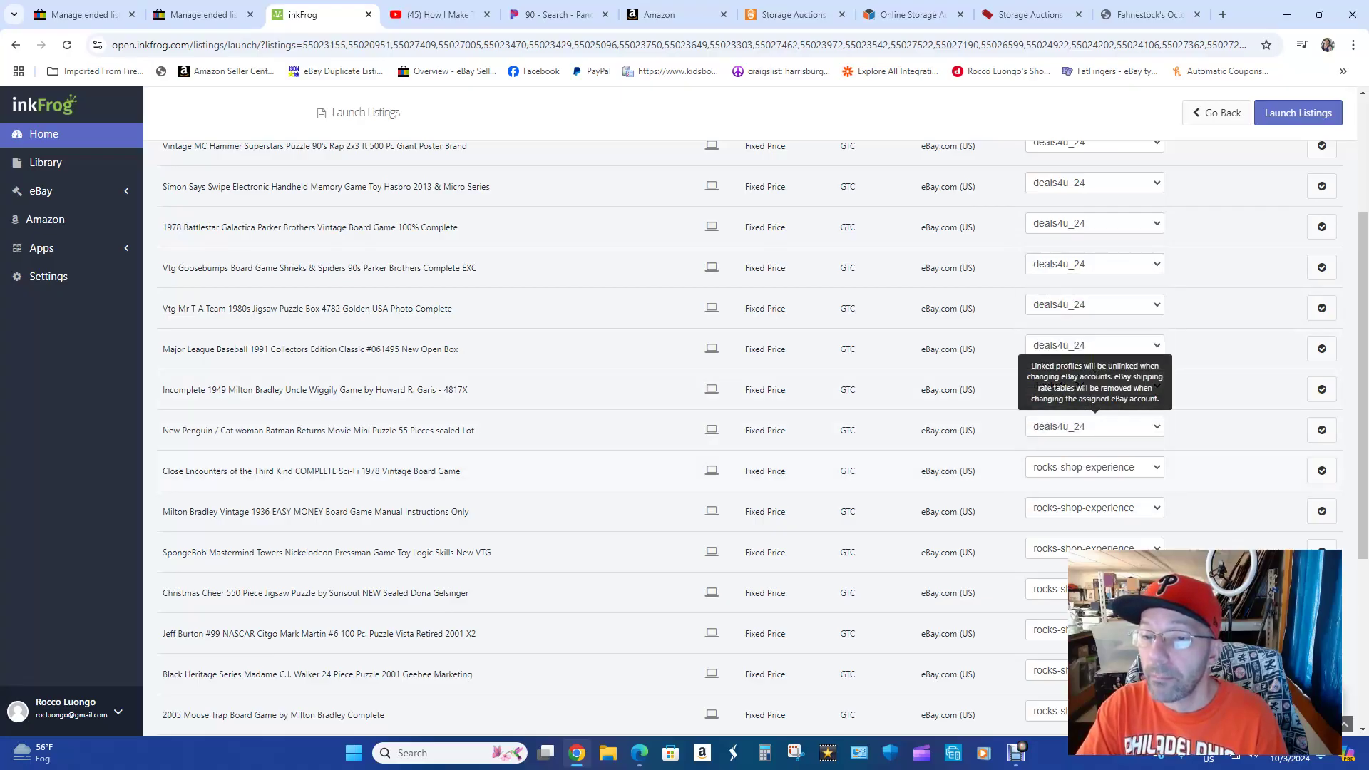
click(1091, 467)
click(1059, 499)
Reassign the EASY MONEY, SpongeBob, Christmas Cheer and Black Heritage listings to deals4u_24.
scroll(1058, 499, down, 3)
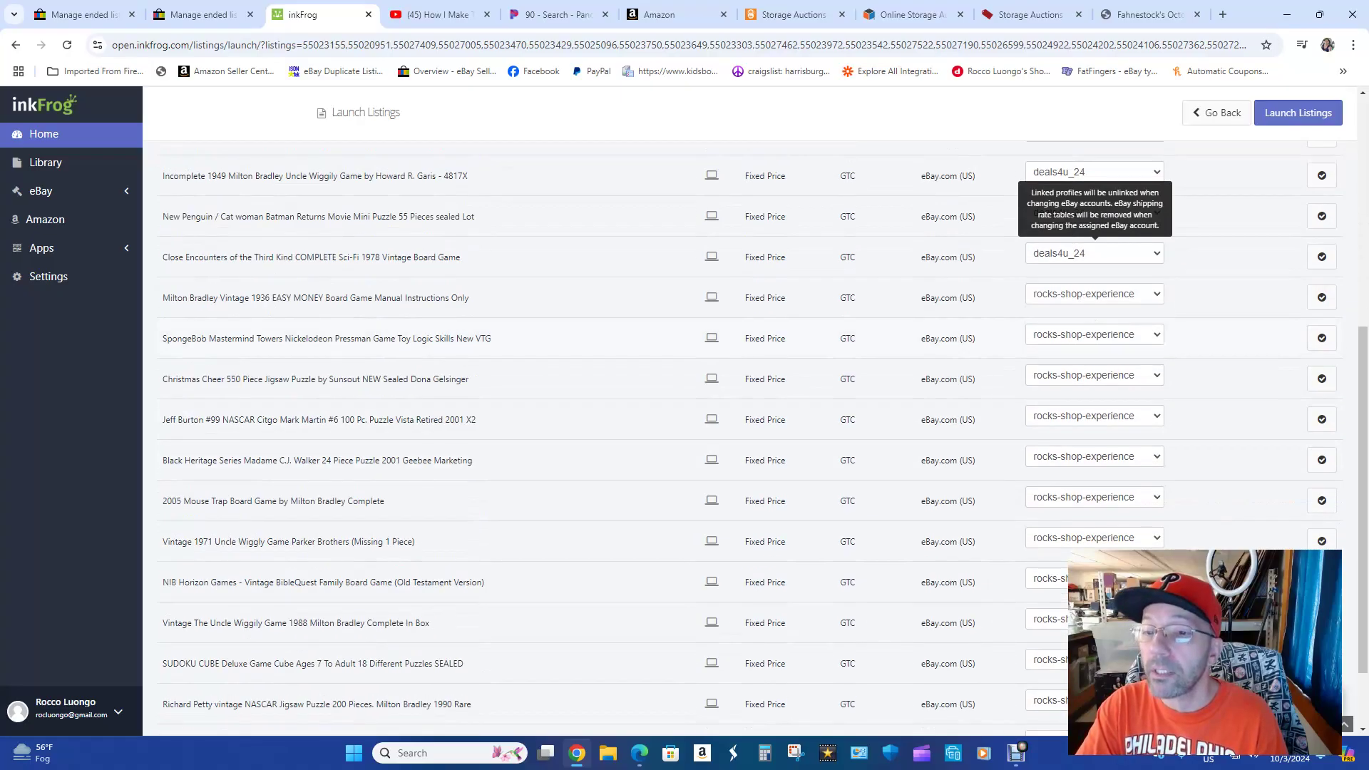
click(1091, 294)
click(1058, 314)
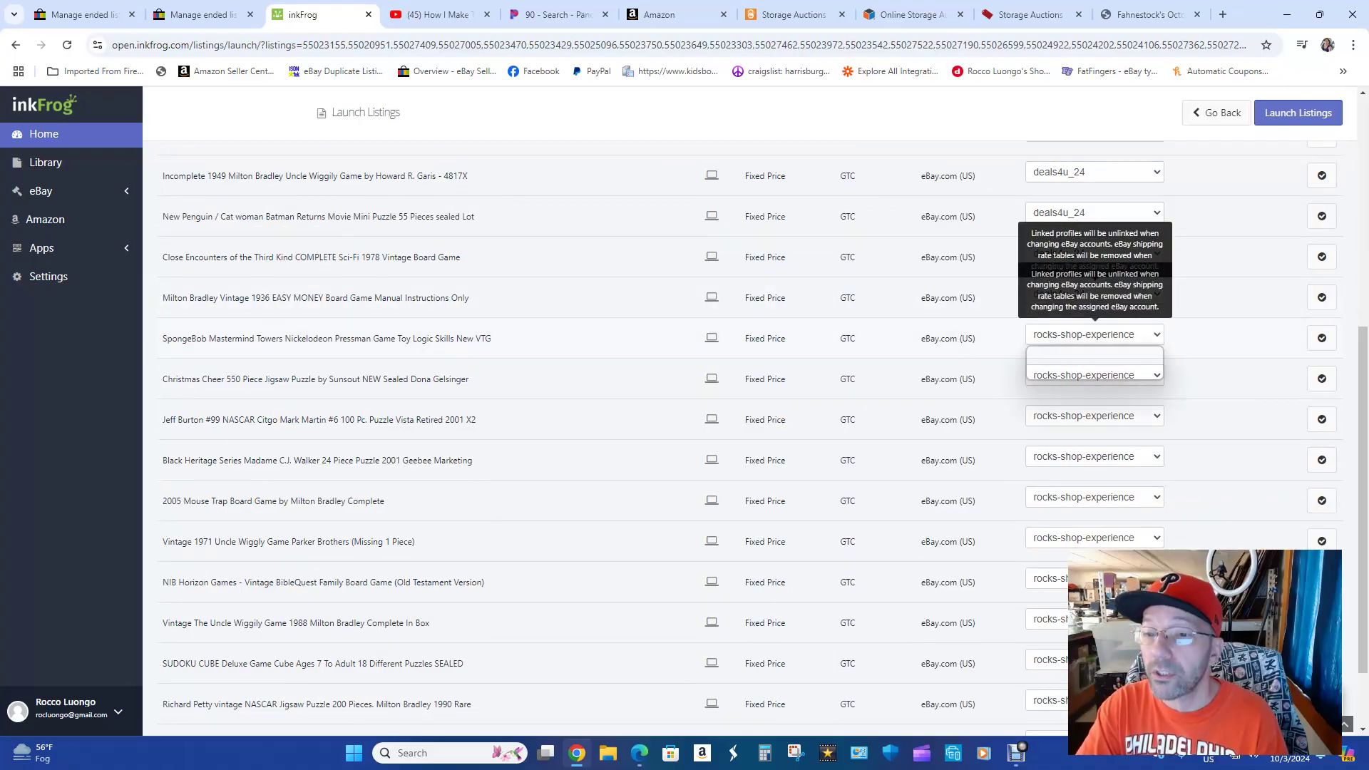
click(1091, 334)
click(1058, 354)
click(1090, 378)
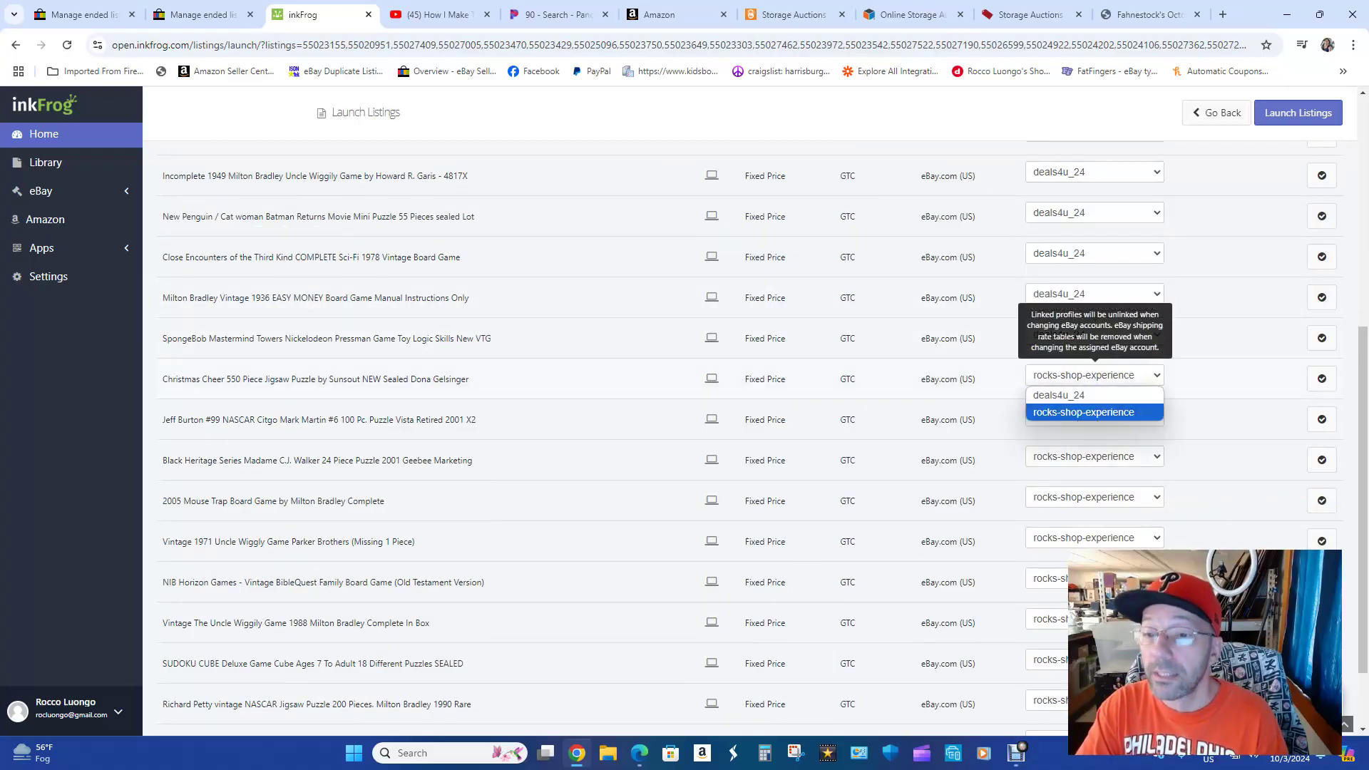
click(1058, 395)
scroll(1059, 385, down, 1)
scroll(1094, 342, down, 1)
click(1091, 325)
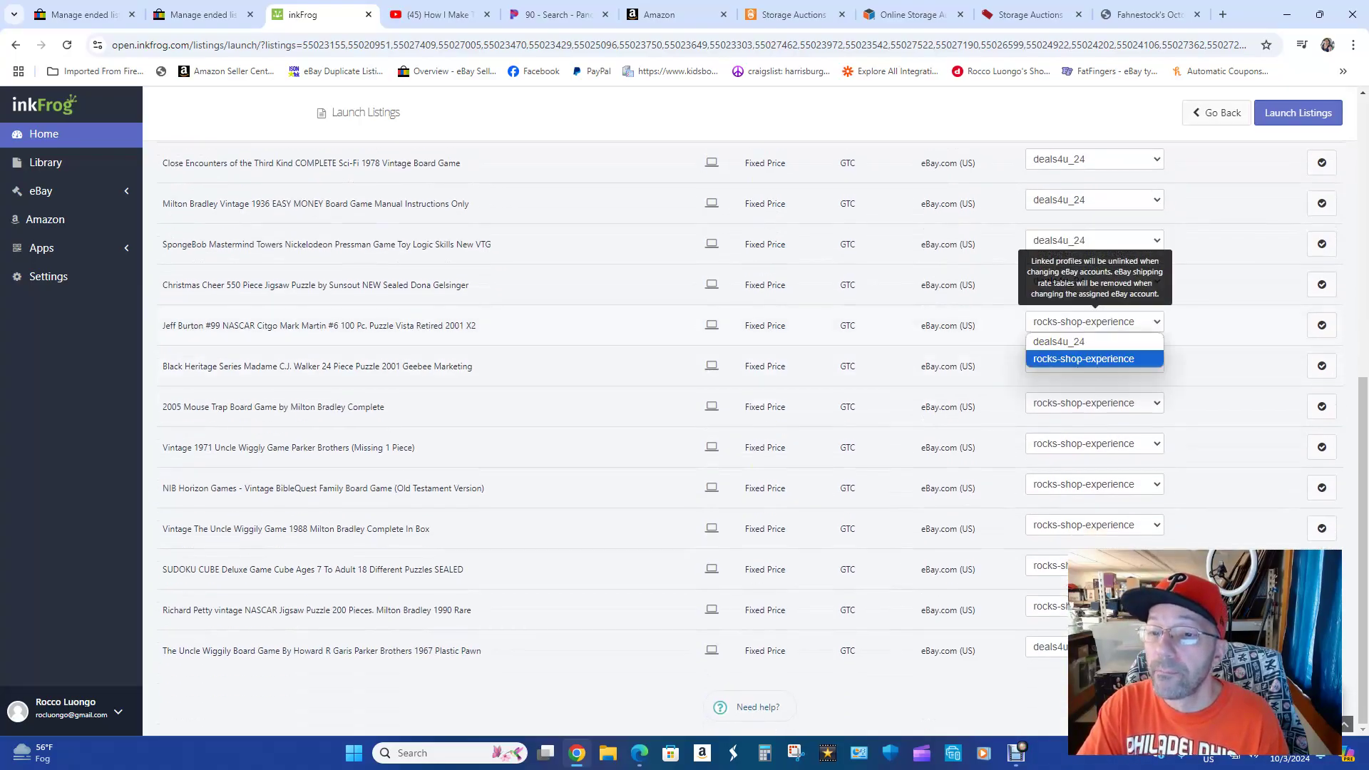
click(1058, 345)
click(1091, 362)
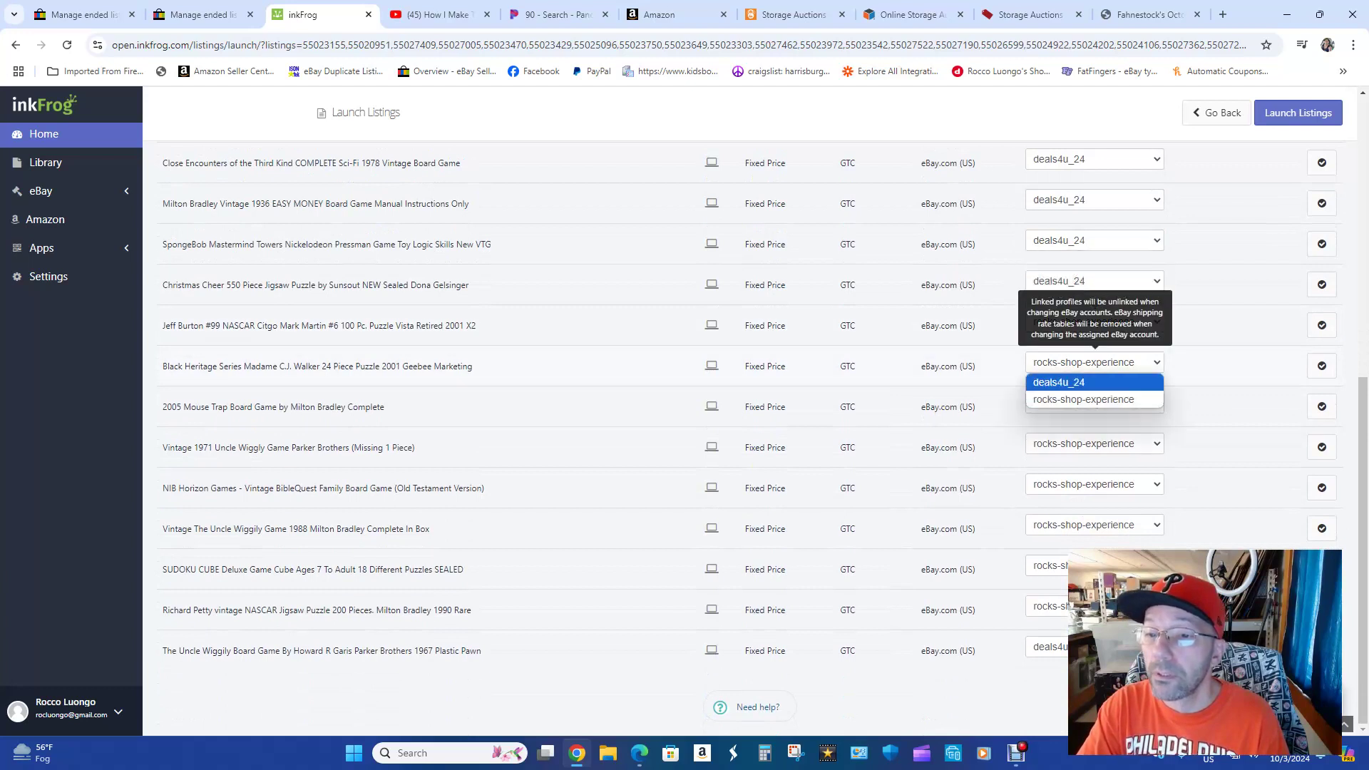
click(1059, 383)
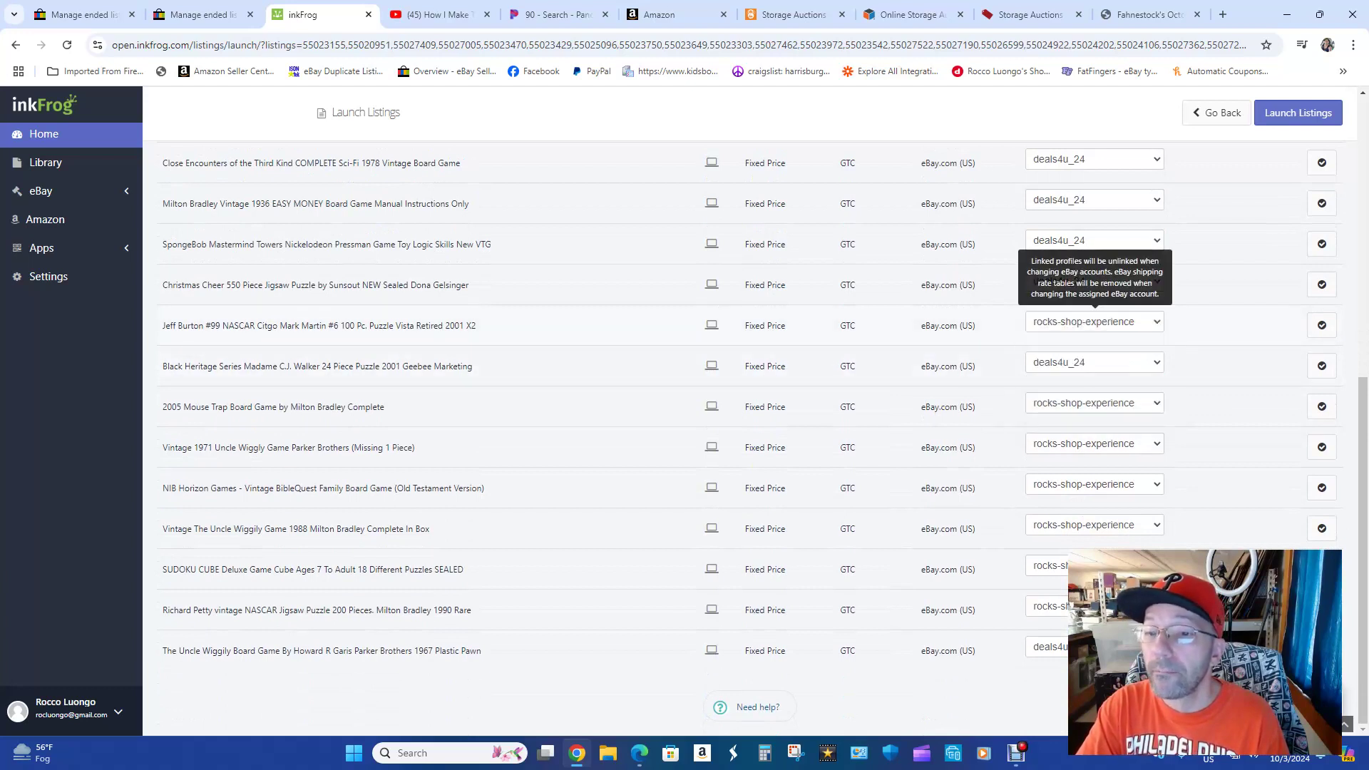
Switch Jeff Burton, Mouse Trap, 1971 Uncle Wiggily, NIB Horizon and 1988 Uncle Wiggily to deals4u_24.
click(1091, 322)
click(1059, 341)
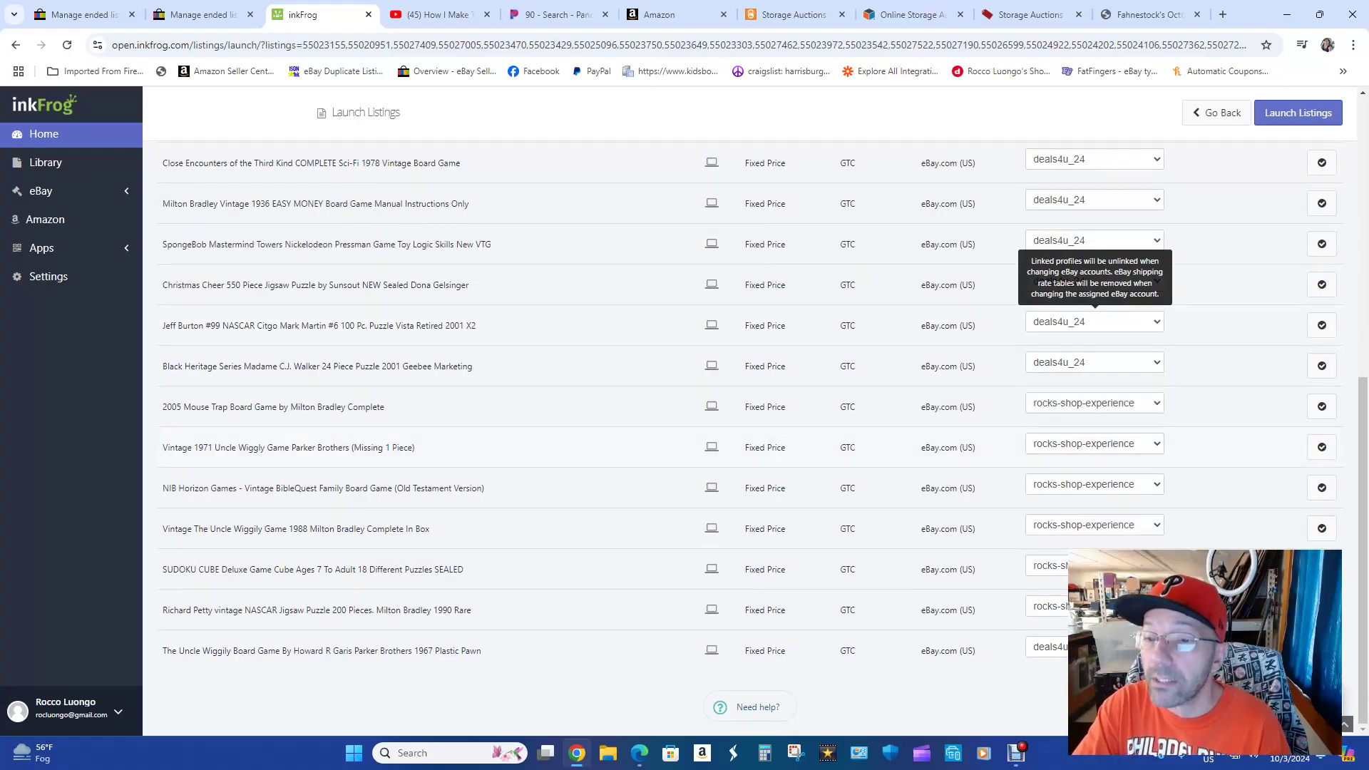
click(1094, 403)
click(1058, 423)
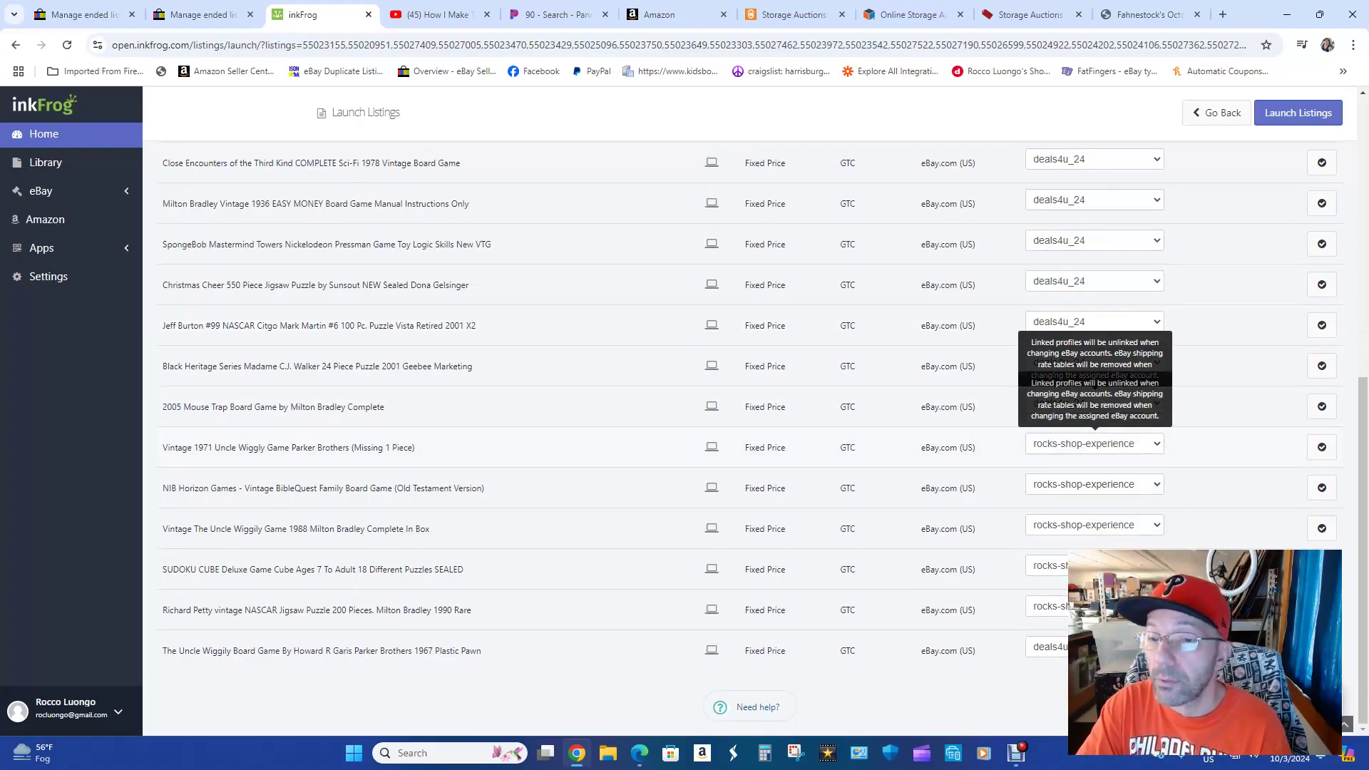
click(1094, 447)
click(1058, 464)
click(1094, 484)
click(1059, 504)
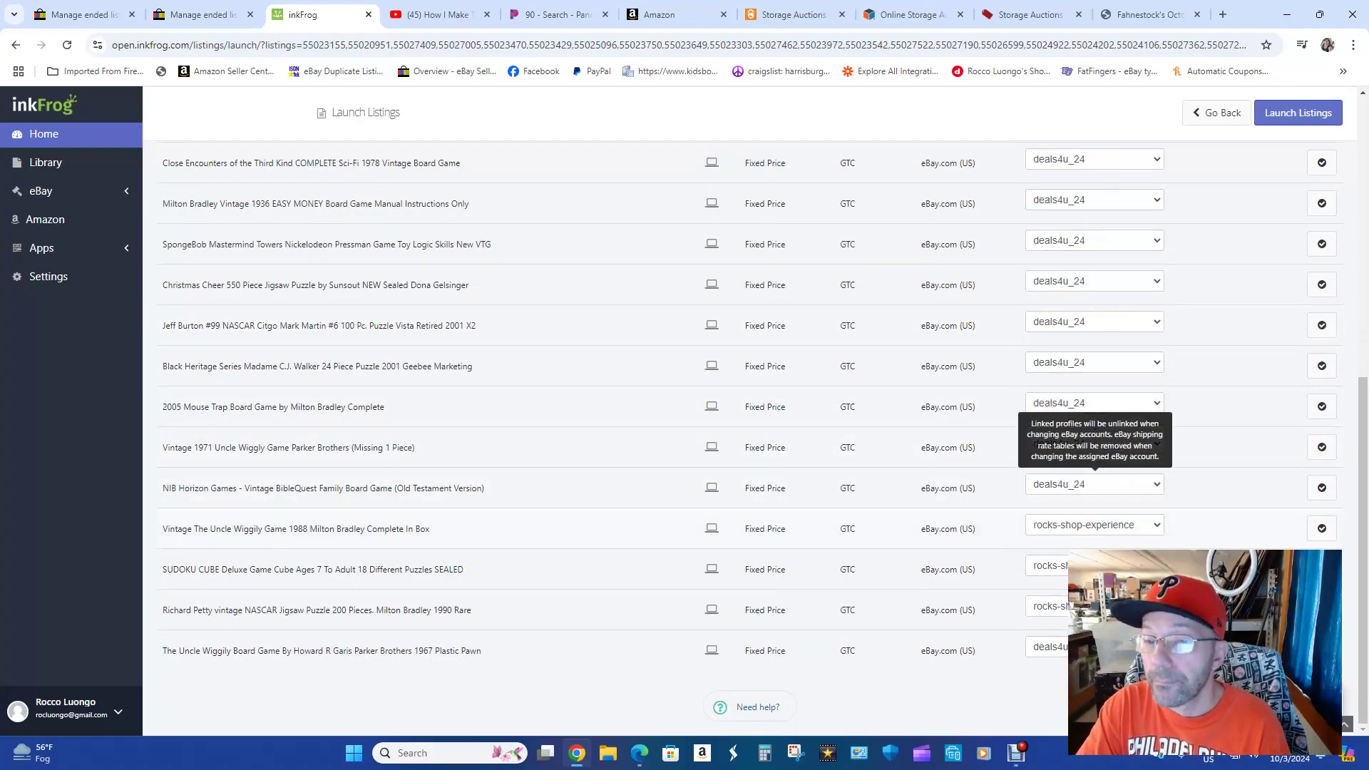
click(1094, 524)
click(1059, 545)
Assign the SUDOKU CUBE, Richard Petty and 1967 Uncle Wiggily listings to deals4u_24.
click(1048, 566)
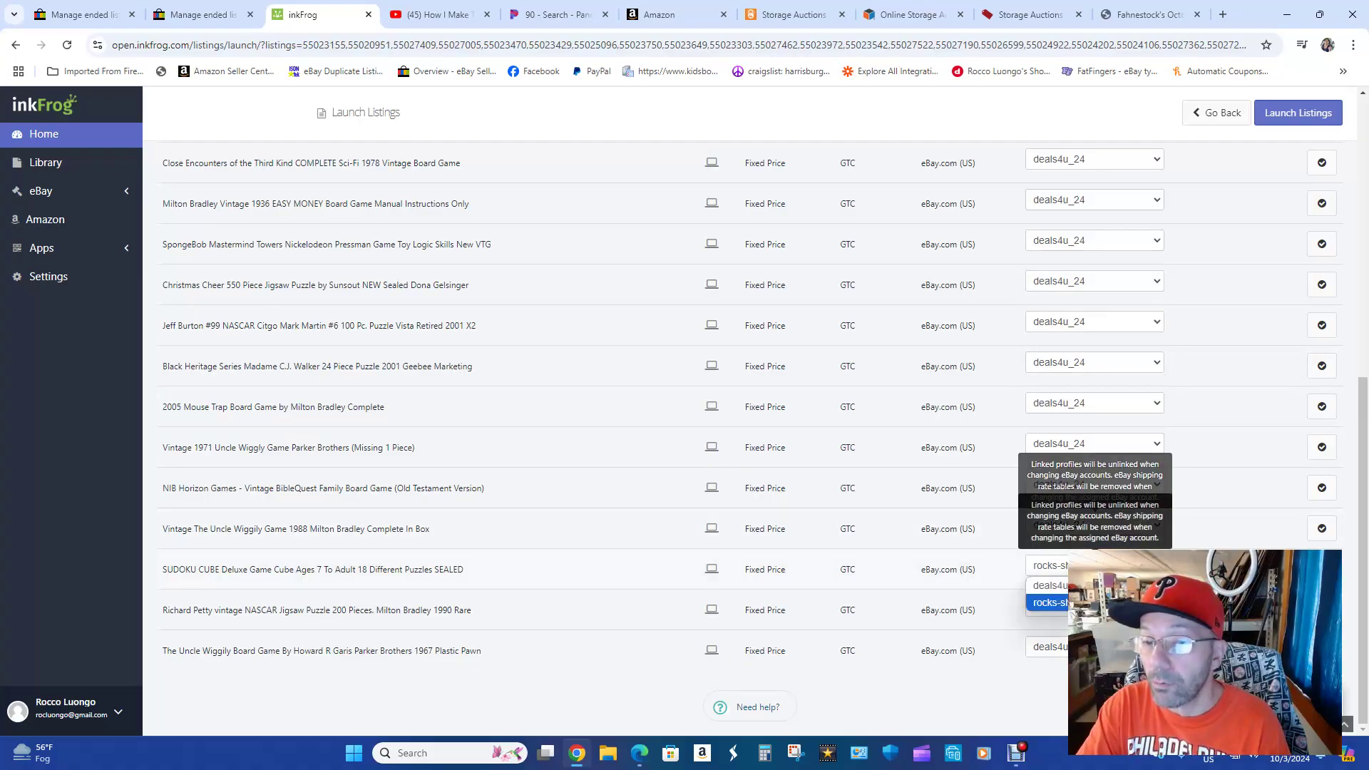
click(1048, 585)
click(1048, 606)
click(1048, 626)
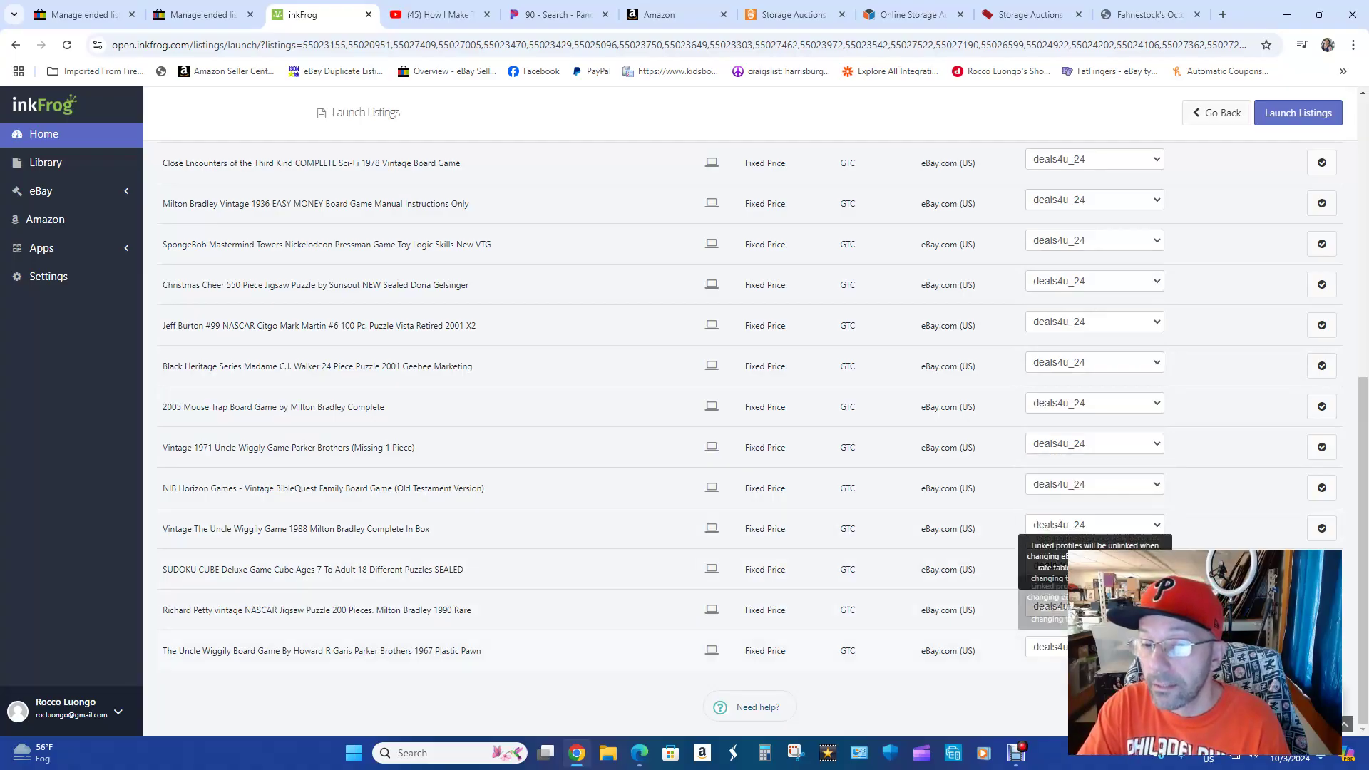
click(1048, 647)
click(1048, 606)
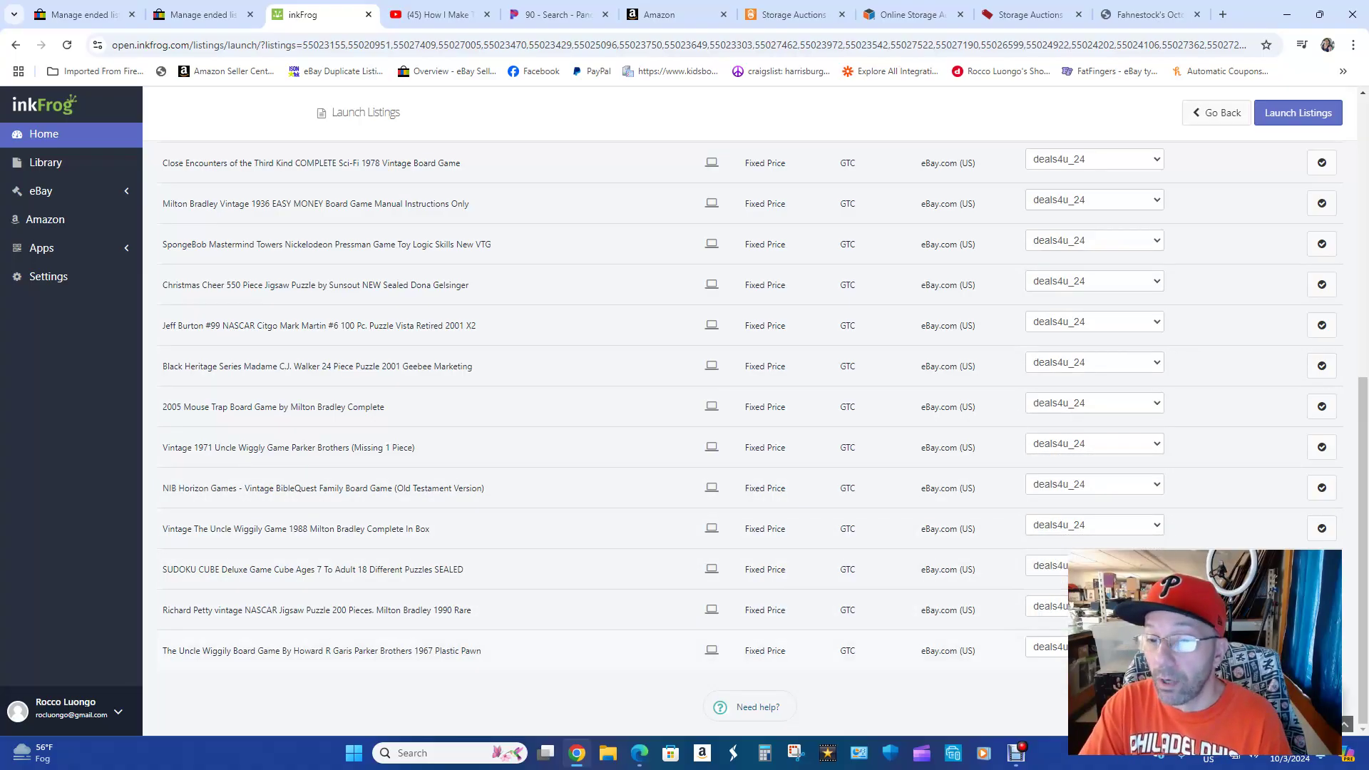
Launch all 25 listings, keeping Launch Immediately as the submission time, and submit them.
scroll(1048, 606, up, 6)
scroll(1048, 427, up, 2)
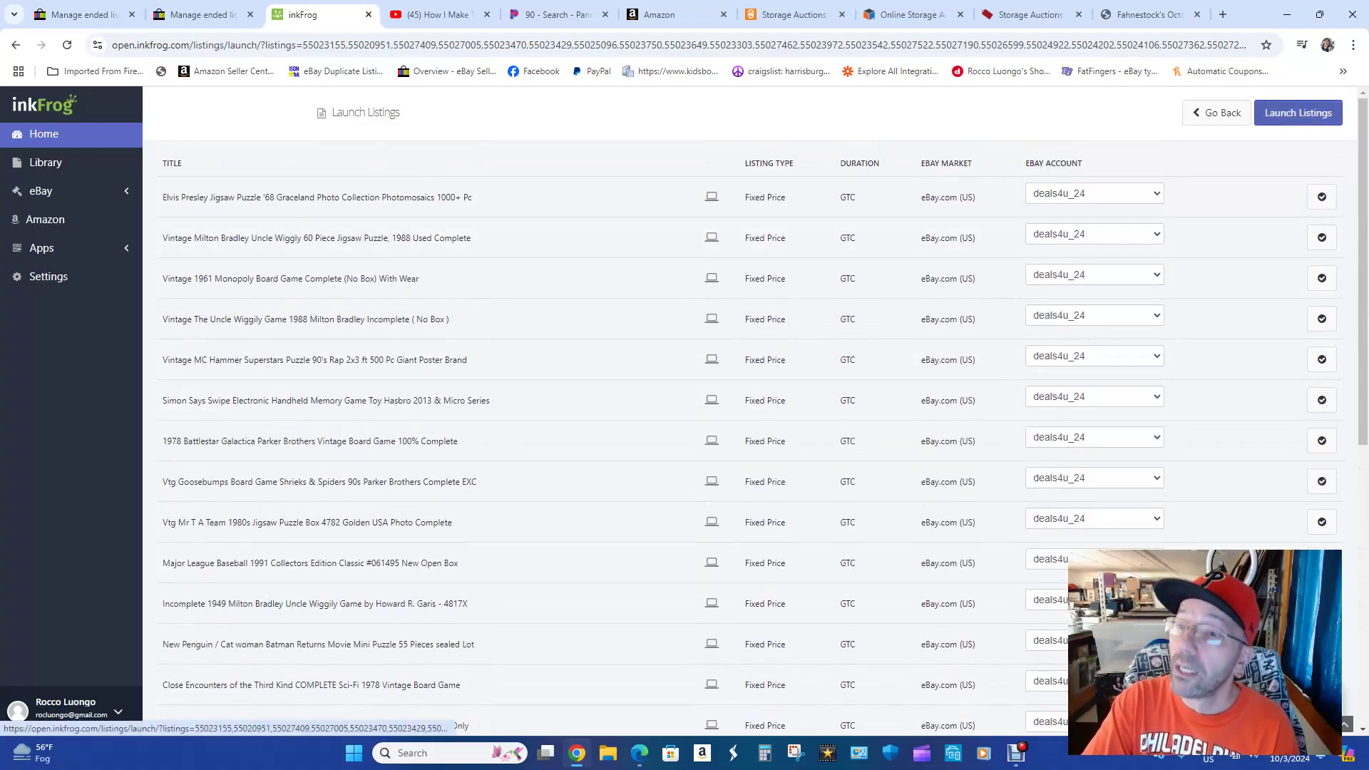
click(1297, 112)
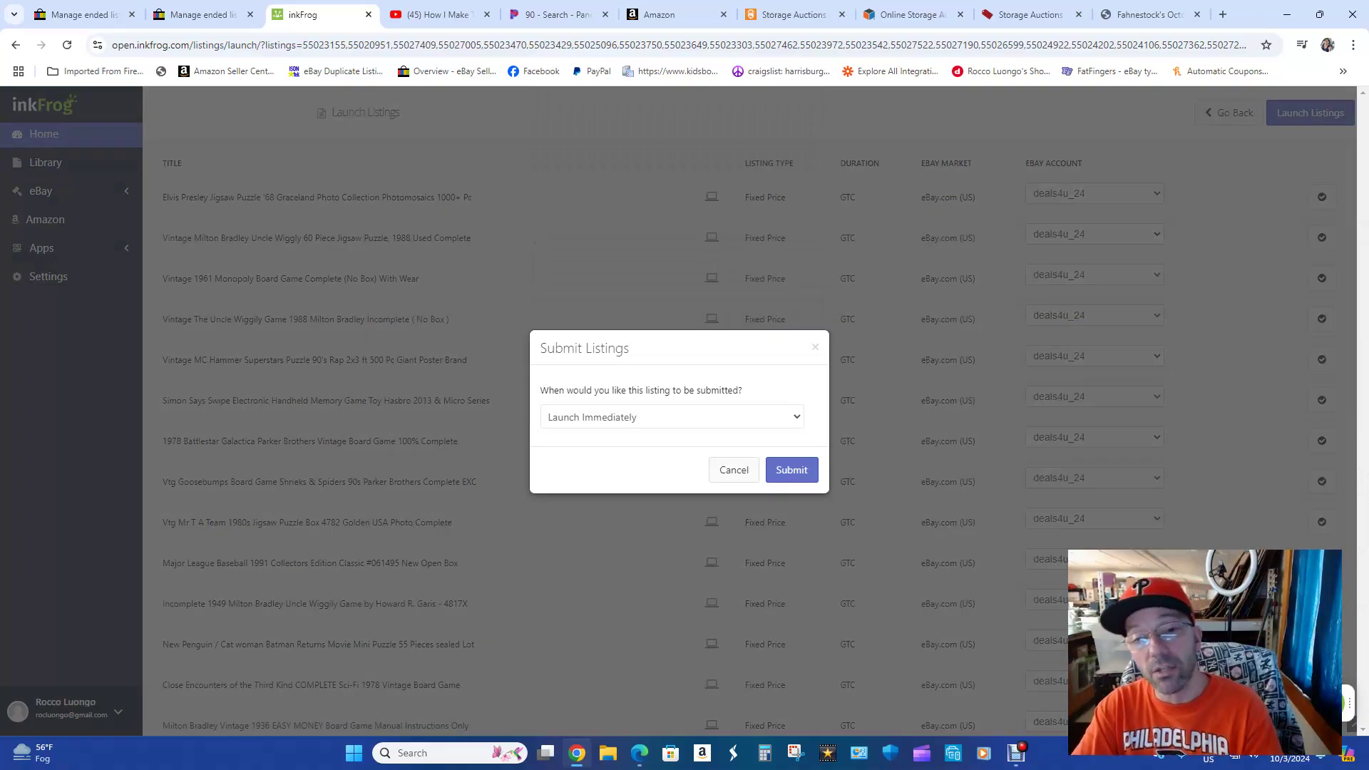
click(671, 417)
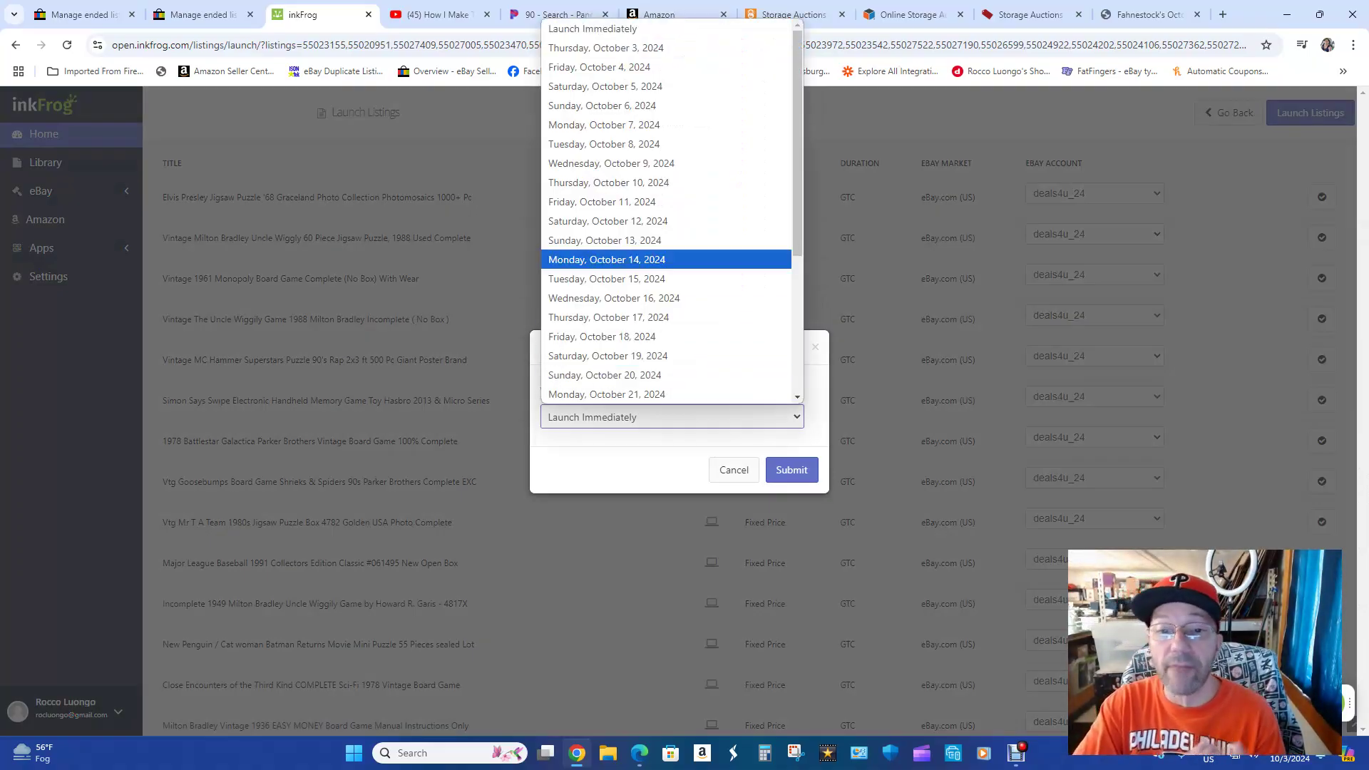
key(Escape)
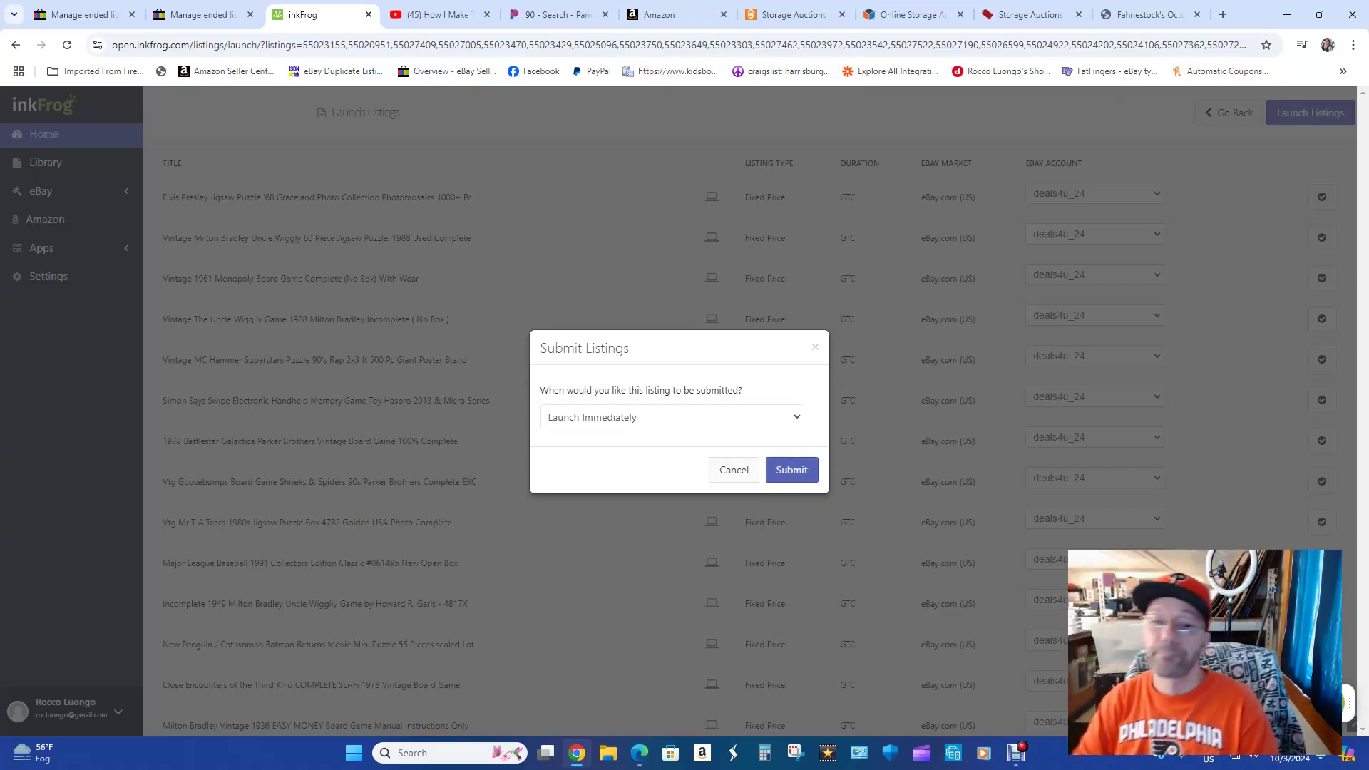
click(792, 470)
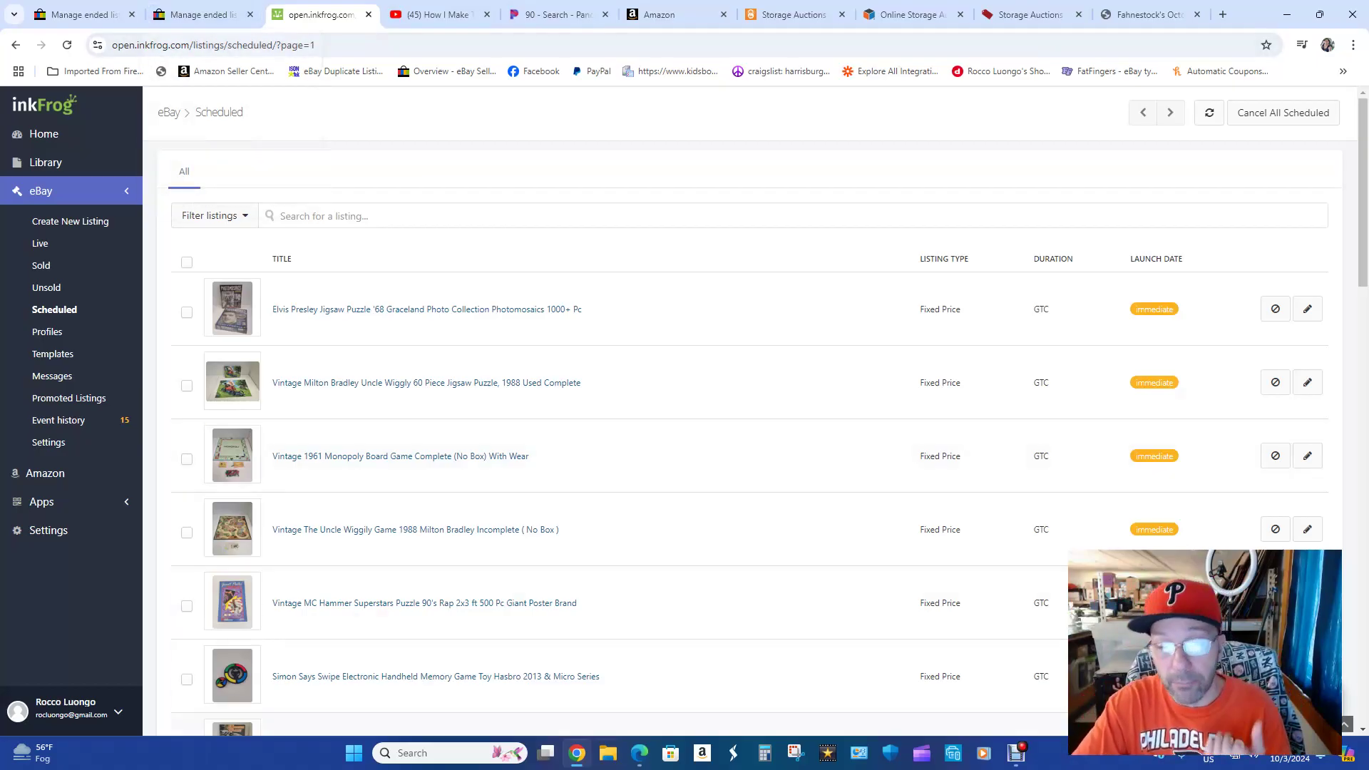
Review the Scheduled page, where the relisted items from the Elvis Presley puzzle onward launch immediately.
mouse_move(639, 753)
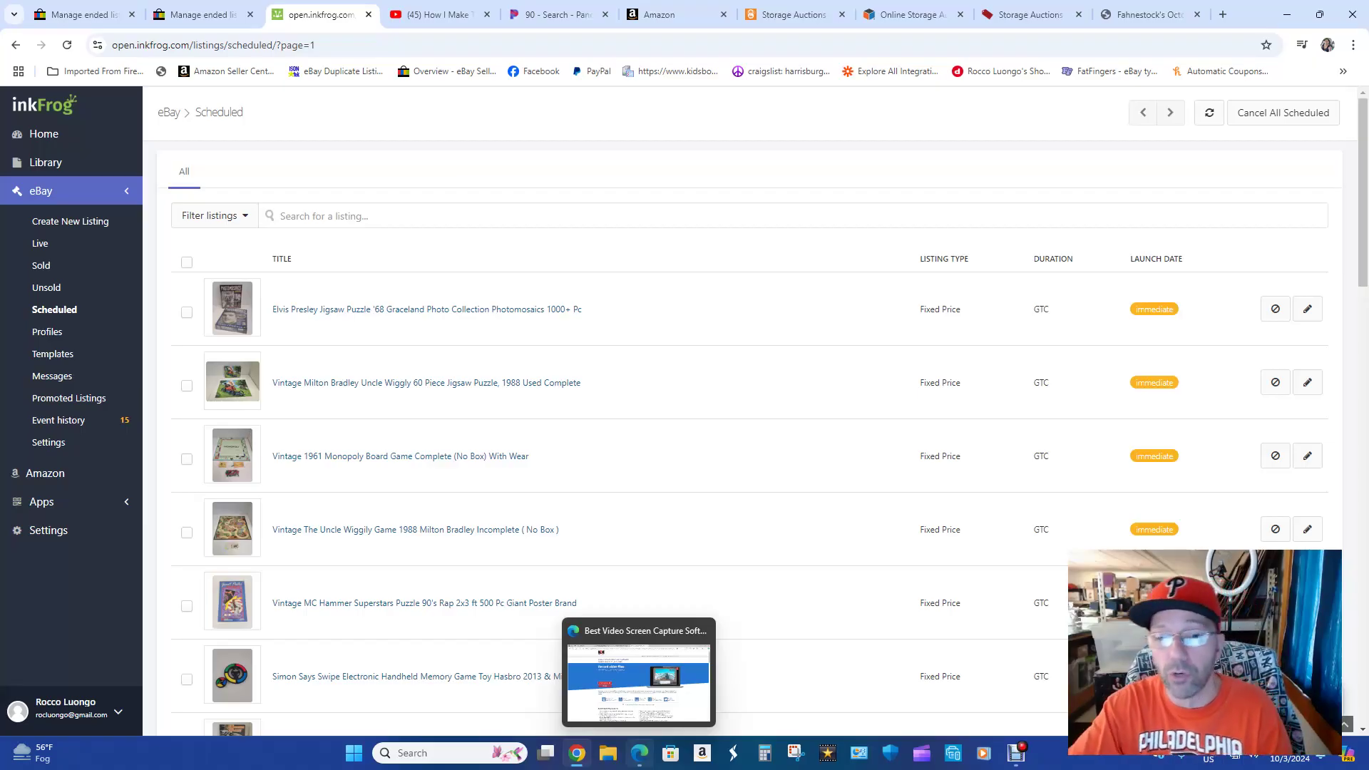
In the Edge window's eBay tab, open Listings > Active and scroll through deals4u_24's listings.
click(638, 681)
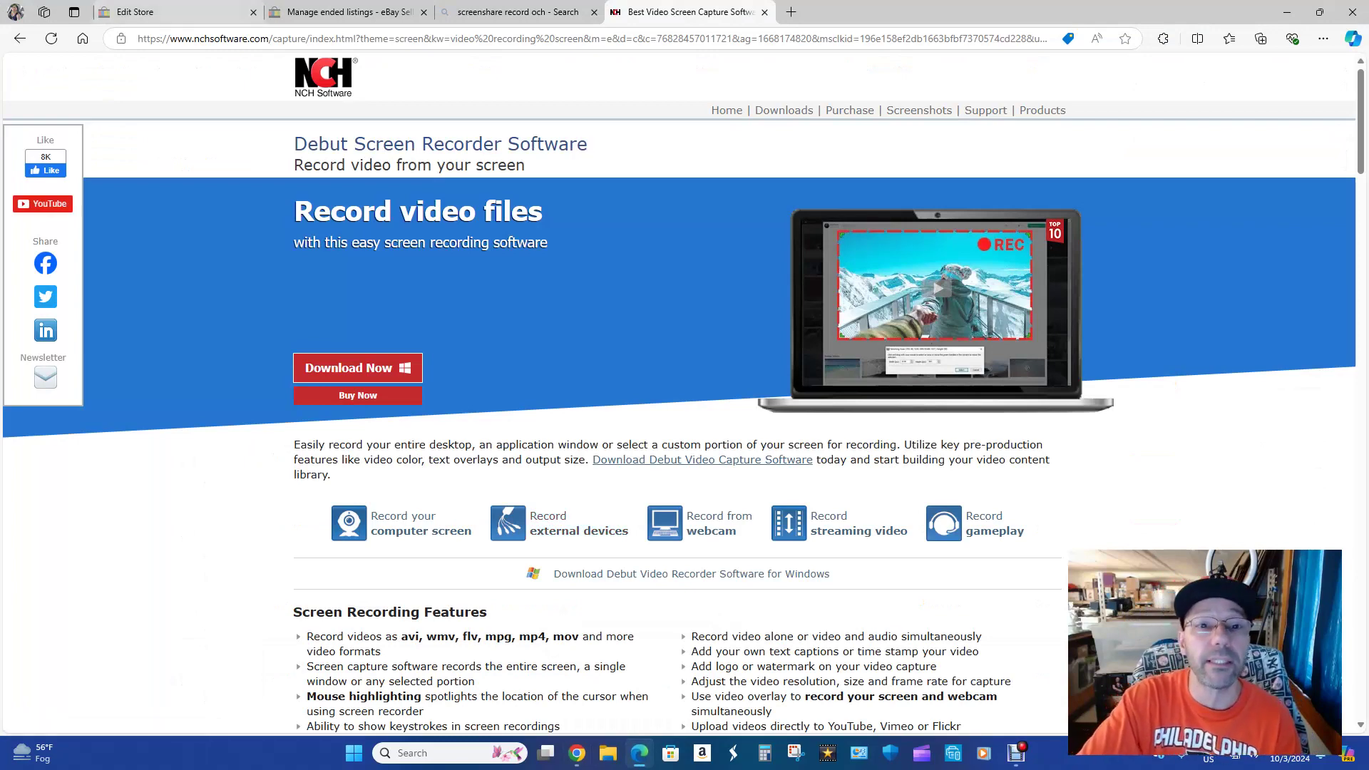
key(ctrl+1)
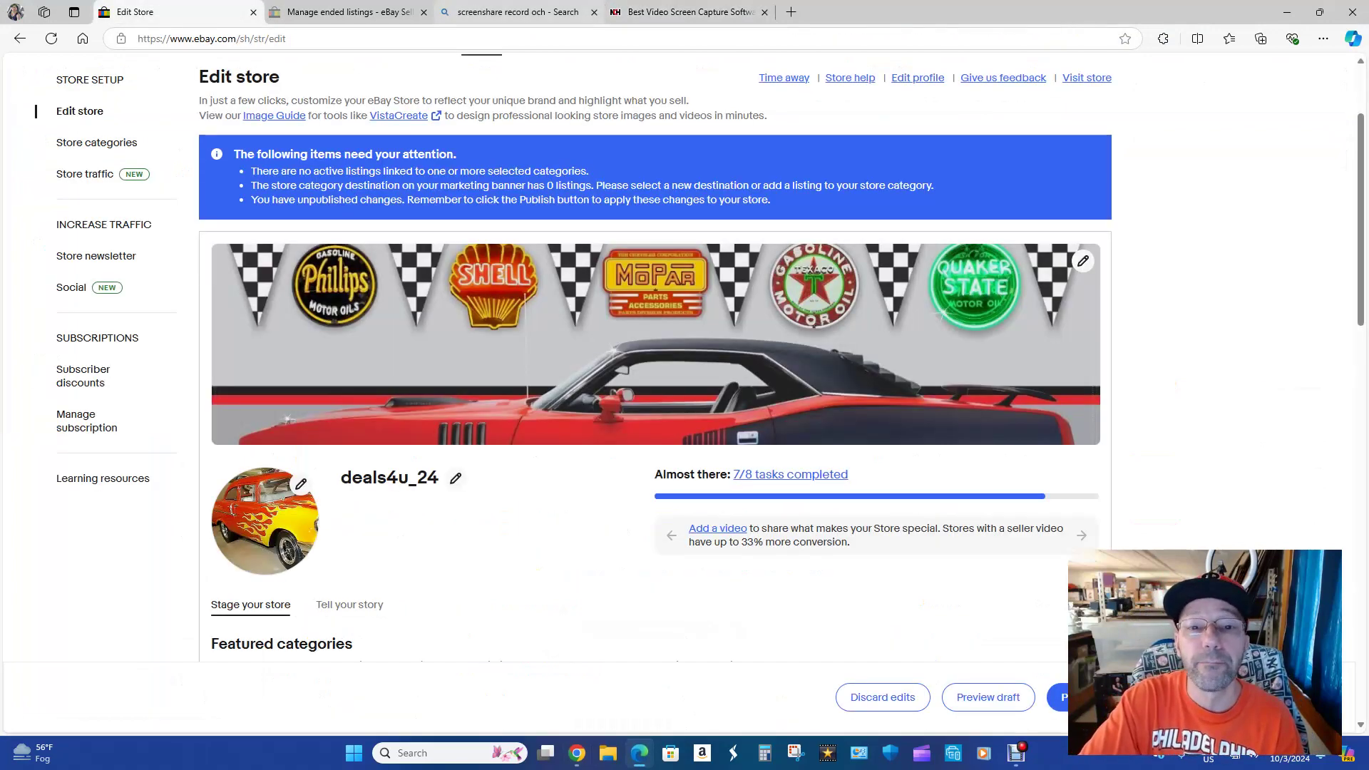
scroll(685, 399, up, 2)
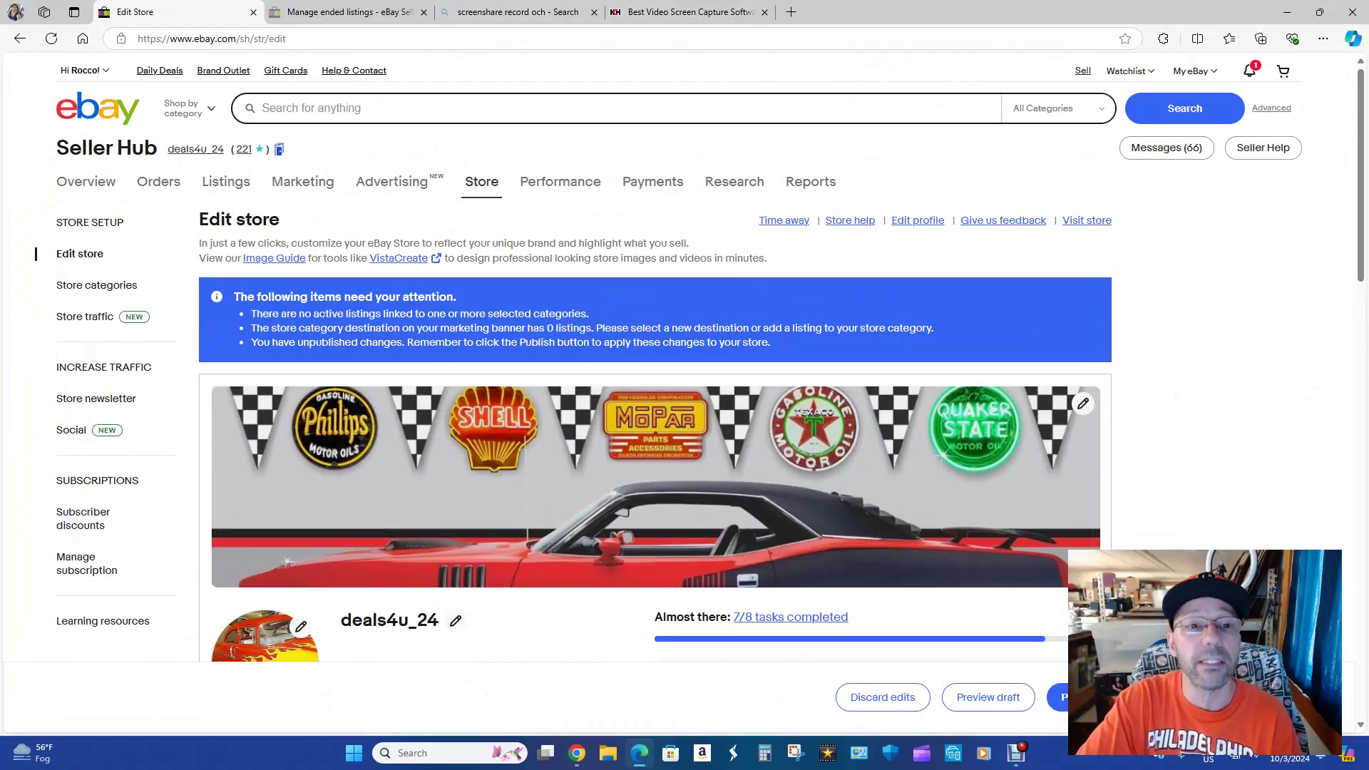
mouse_move(225, 182)
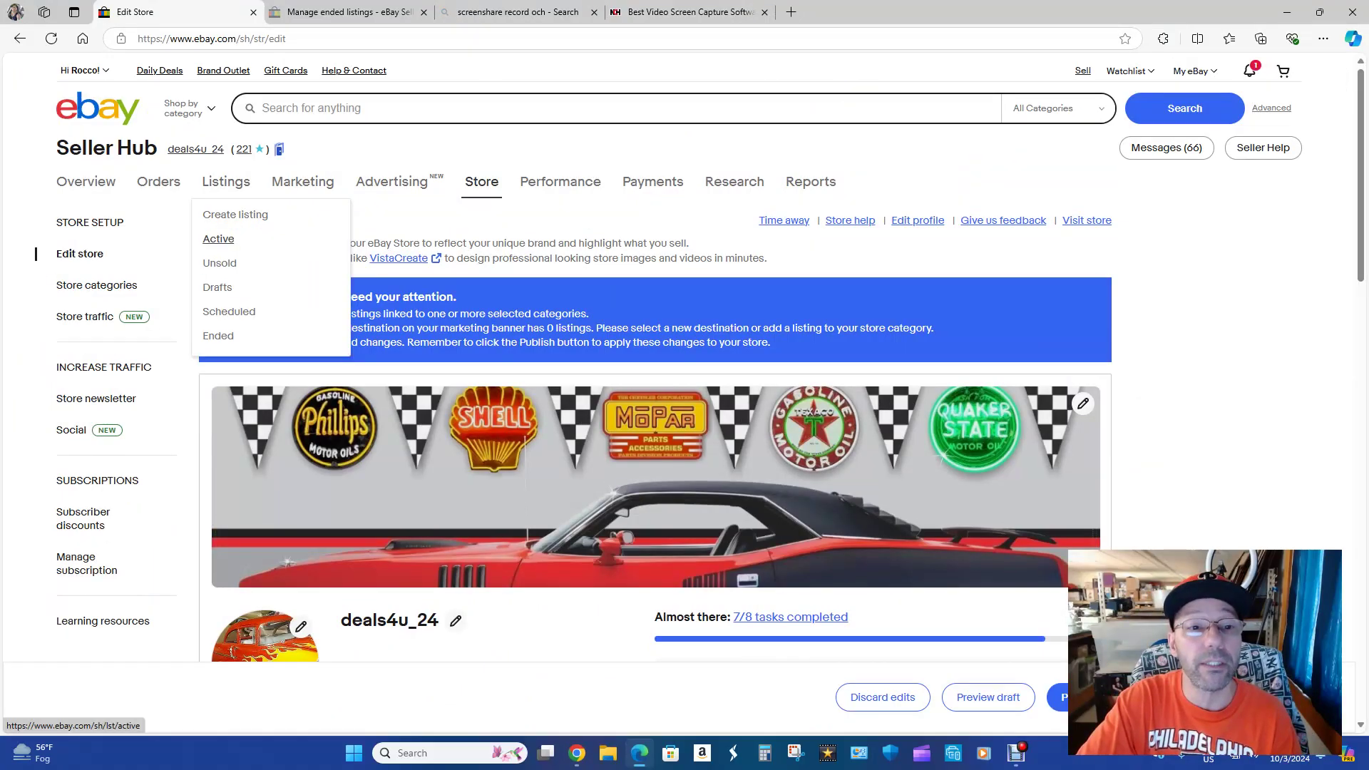
click(218, 239)
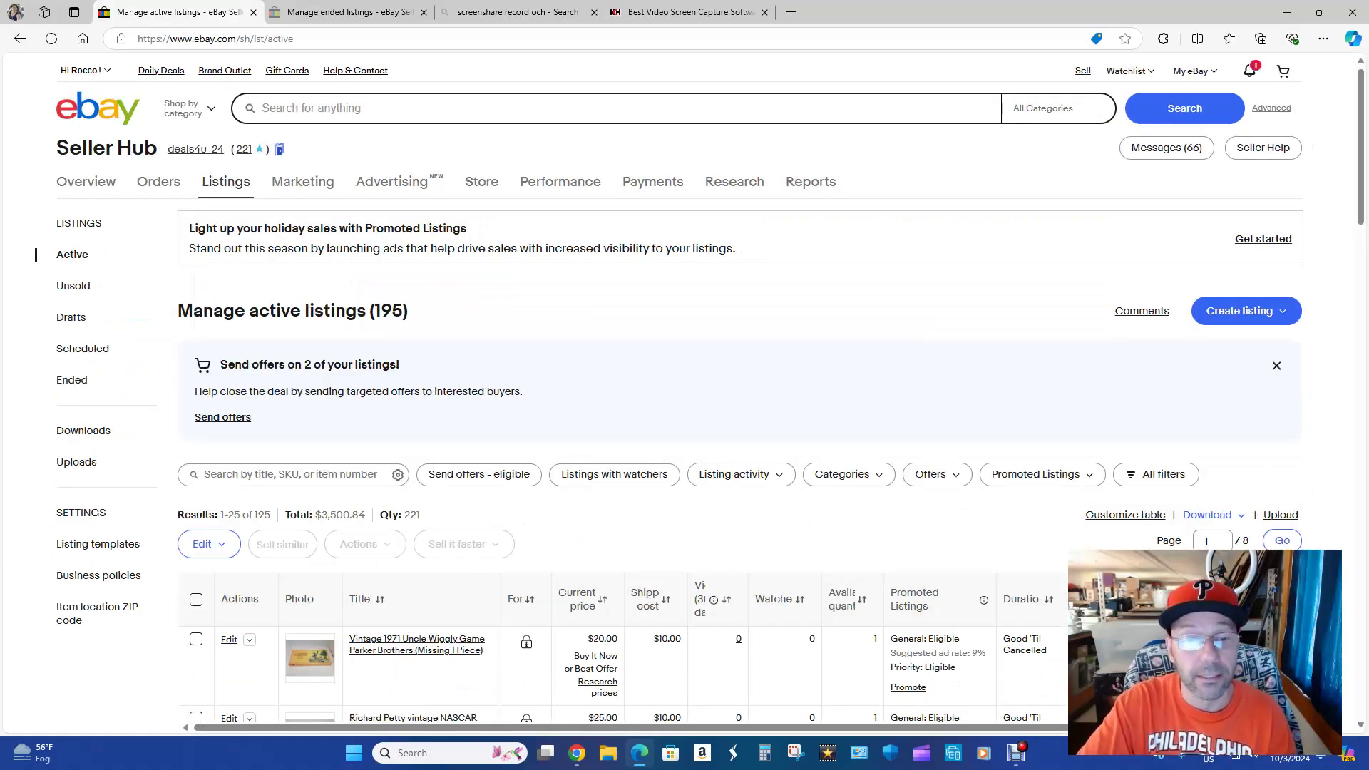
scroll(684, 392, down, 10)
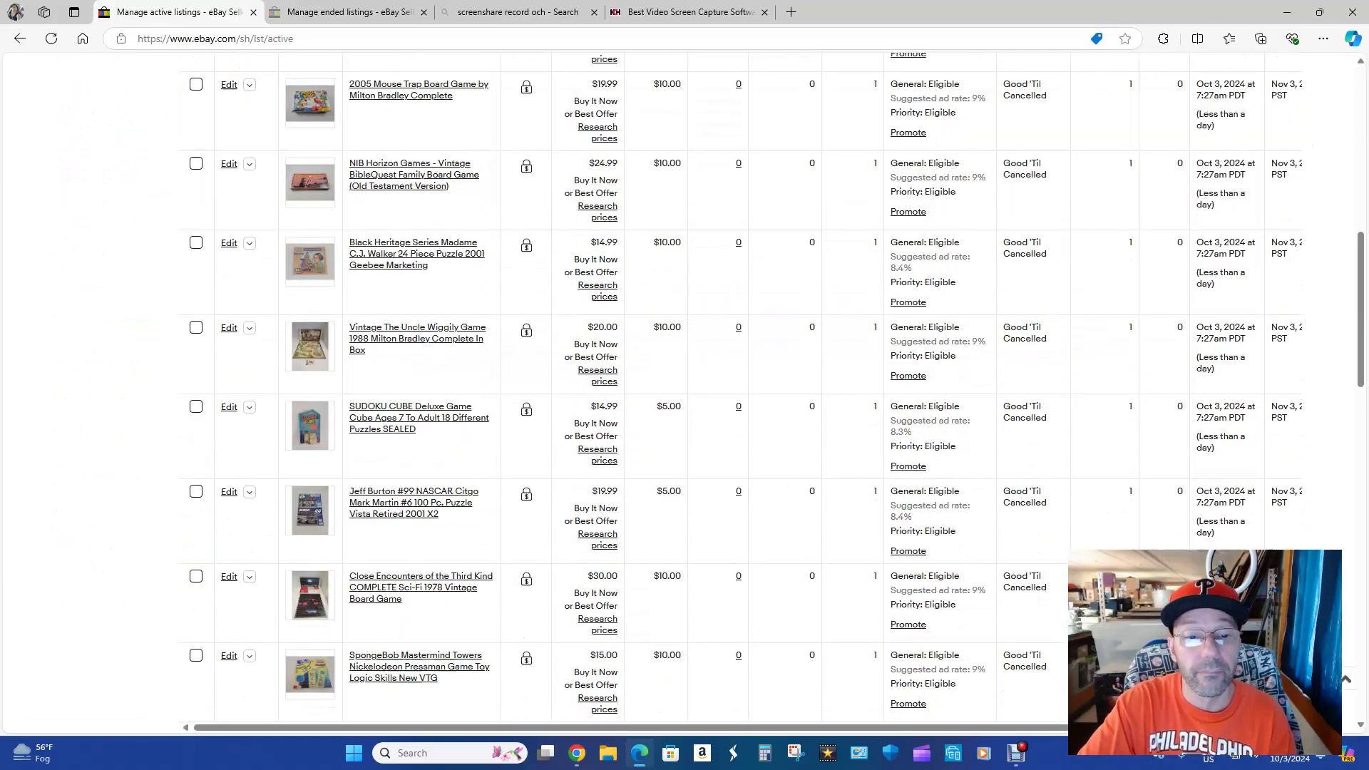
scroll(685, 392, down, 3)
scroll(685, 392, down, 12)
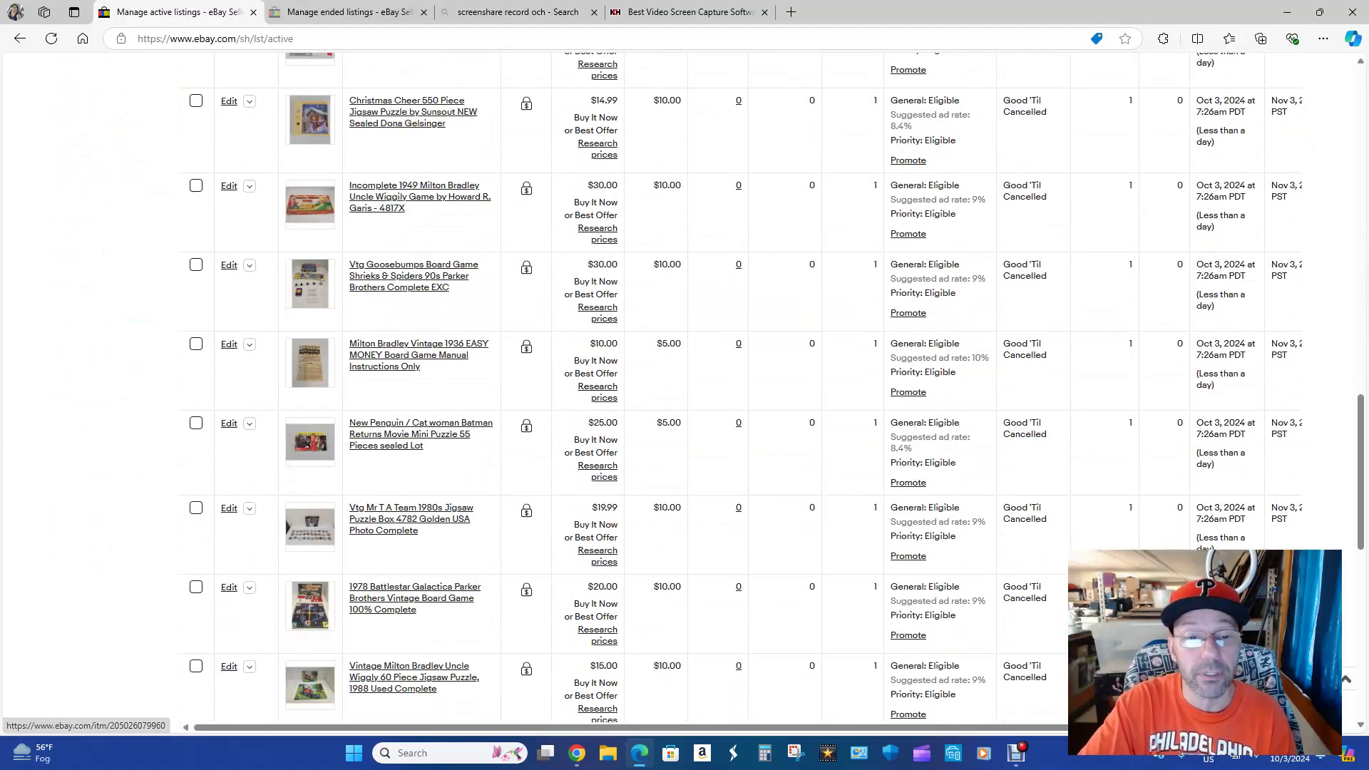
scroll(413, 442, down, 4)
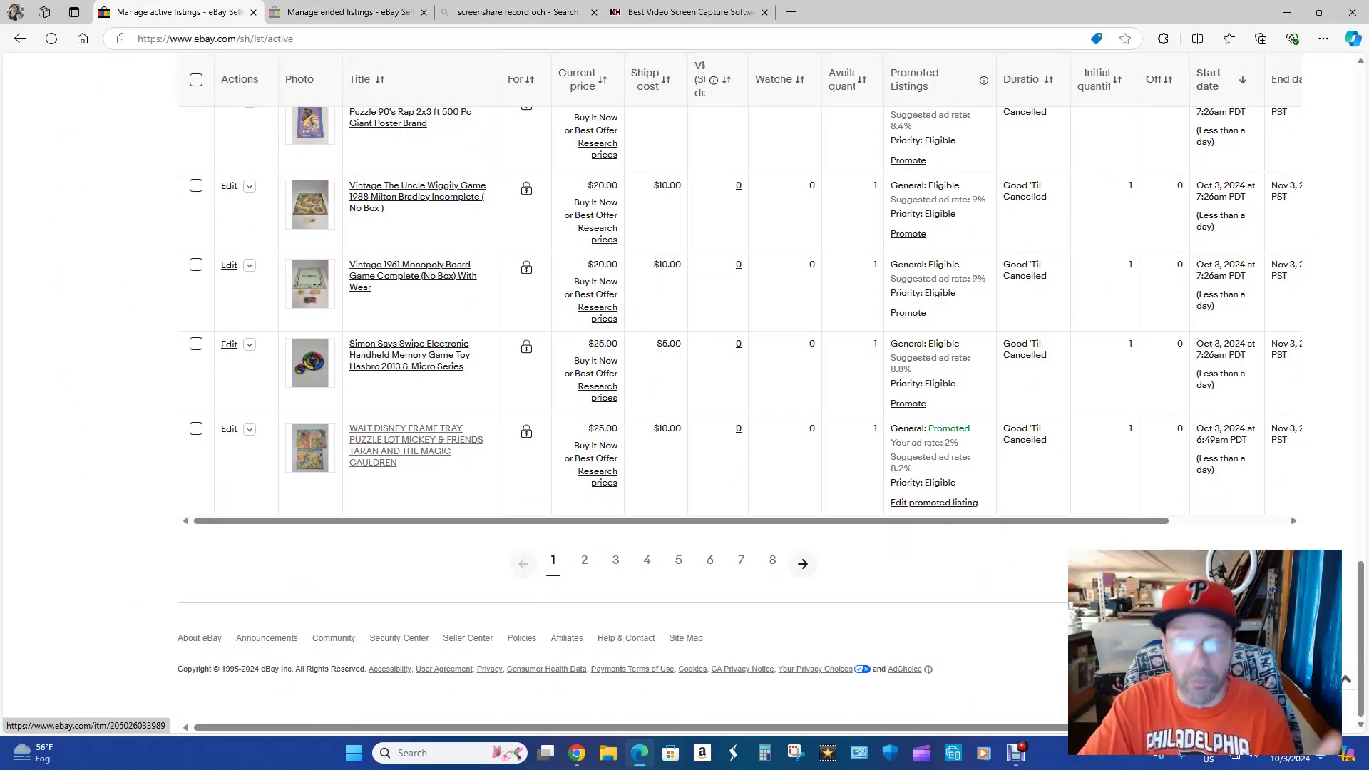
scroll(413, 442, up, 10)
scroll(414, 442, up, 20)
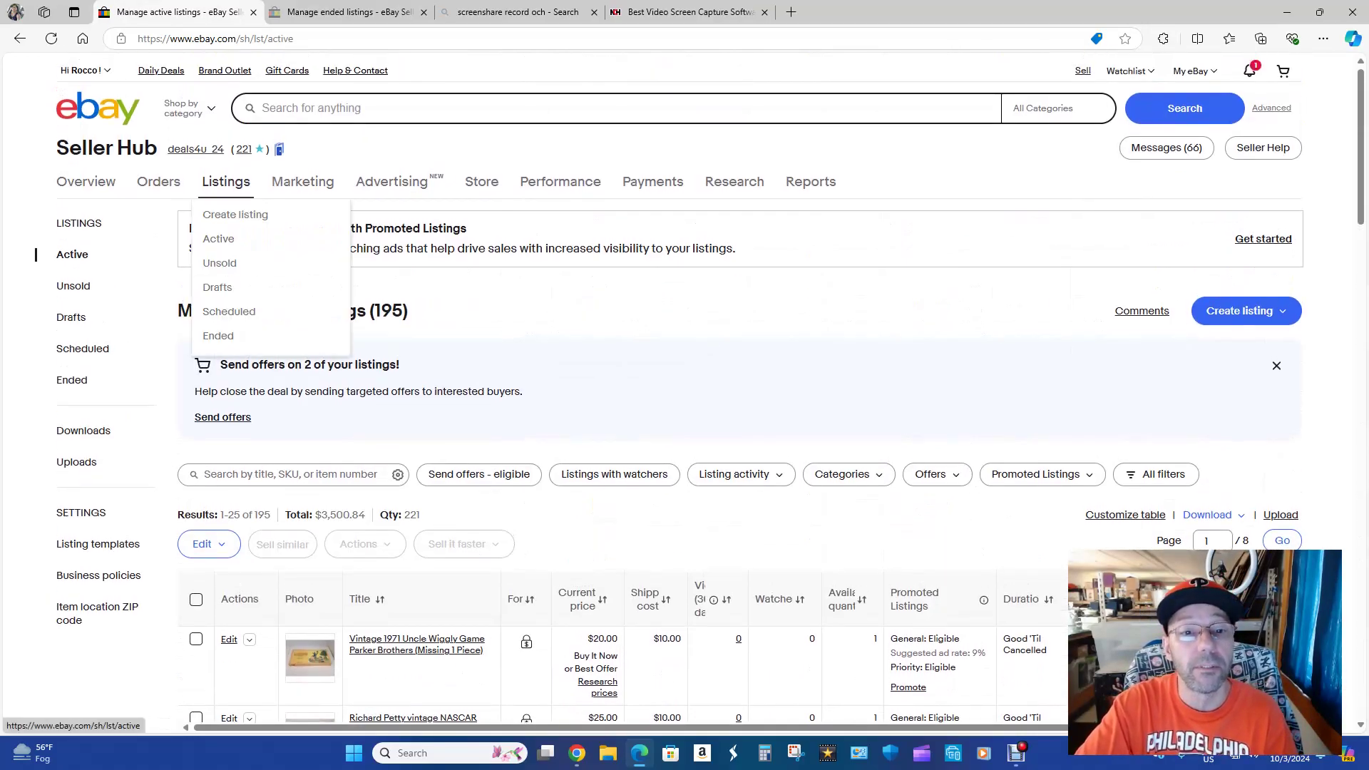
Reload Active listings to confirm 195 listings, including the 1971 Uncle Wiggily game started Oct 3.
mouse_move(225, 181)
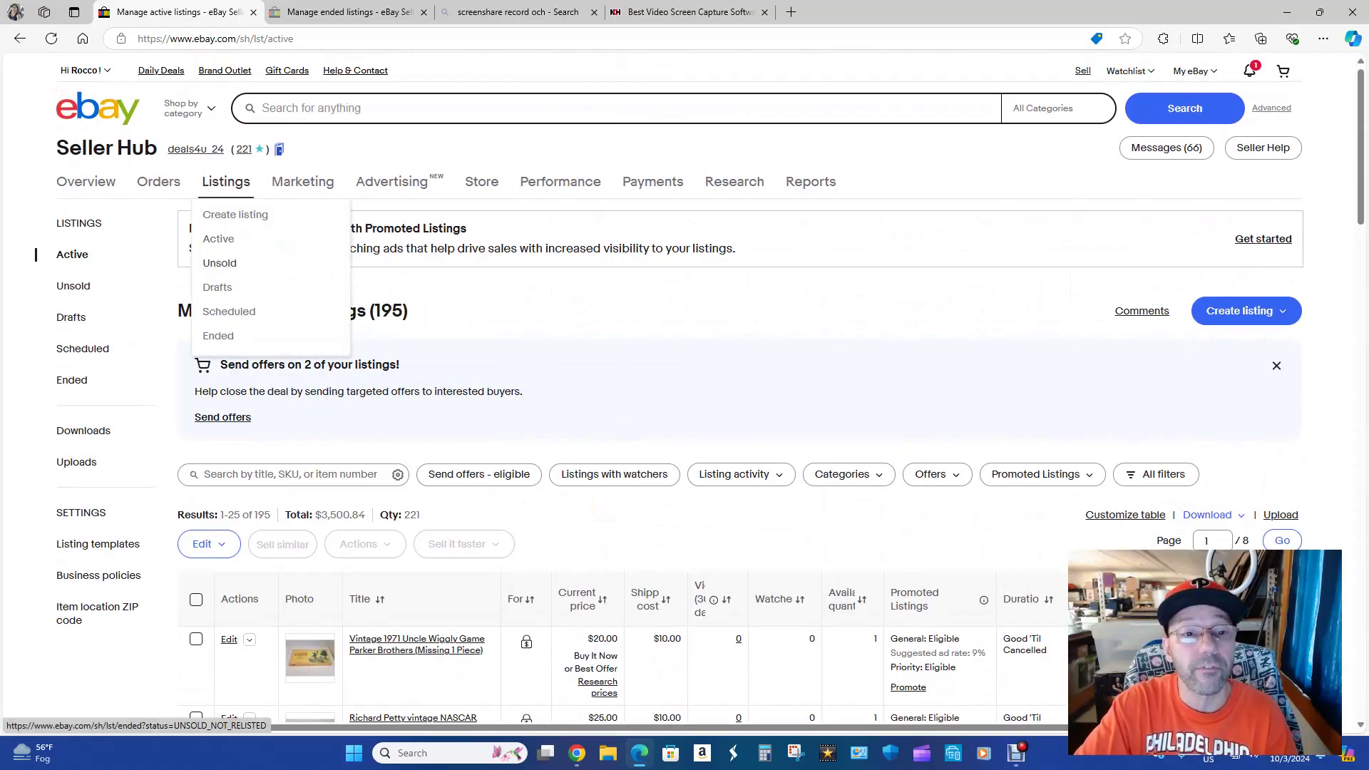
click(218, 239)
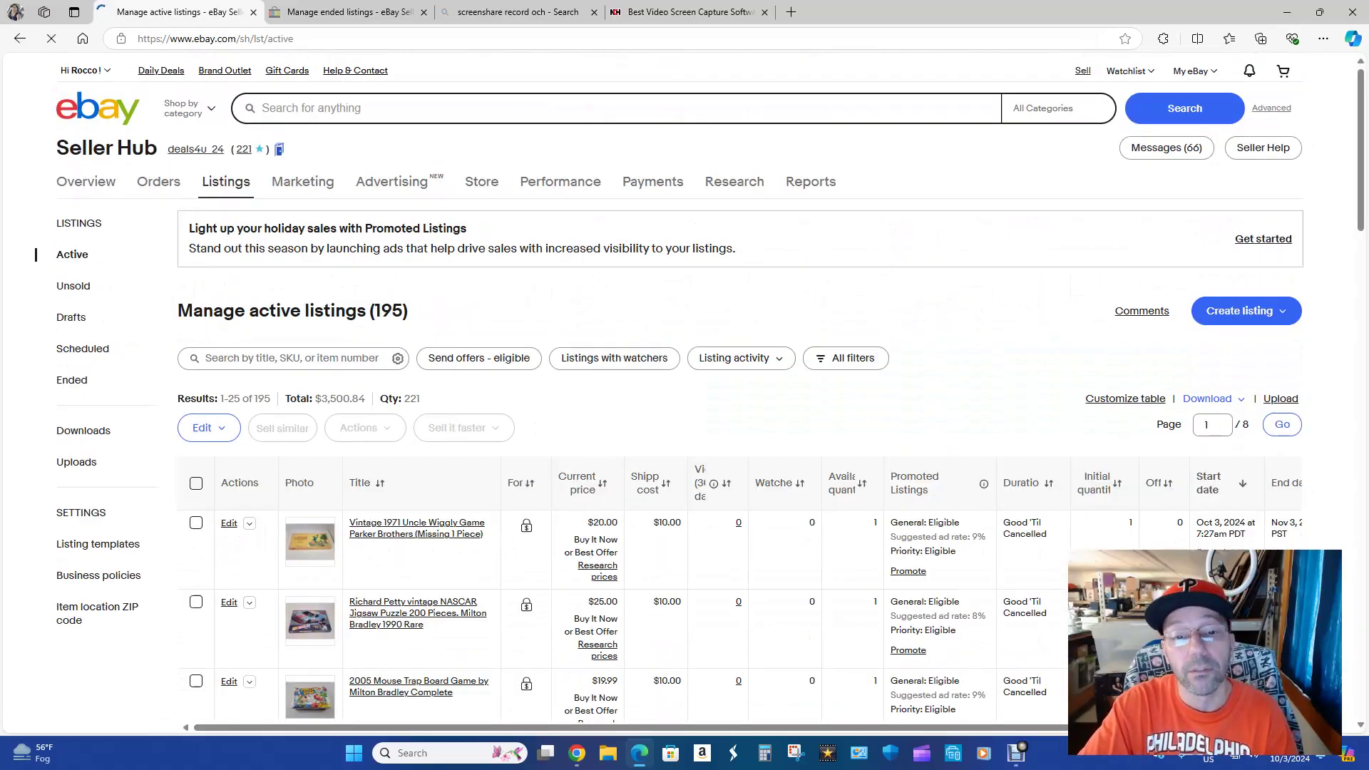
scroll(670, 393, down, 5)
scroll(670, 392, down, 4)
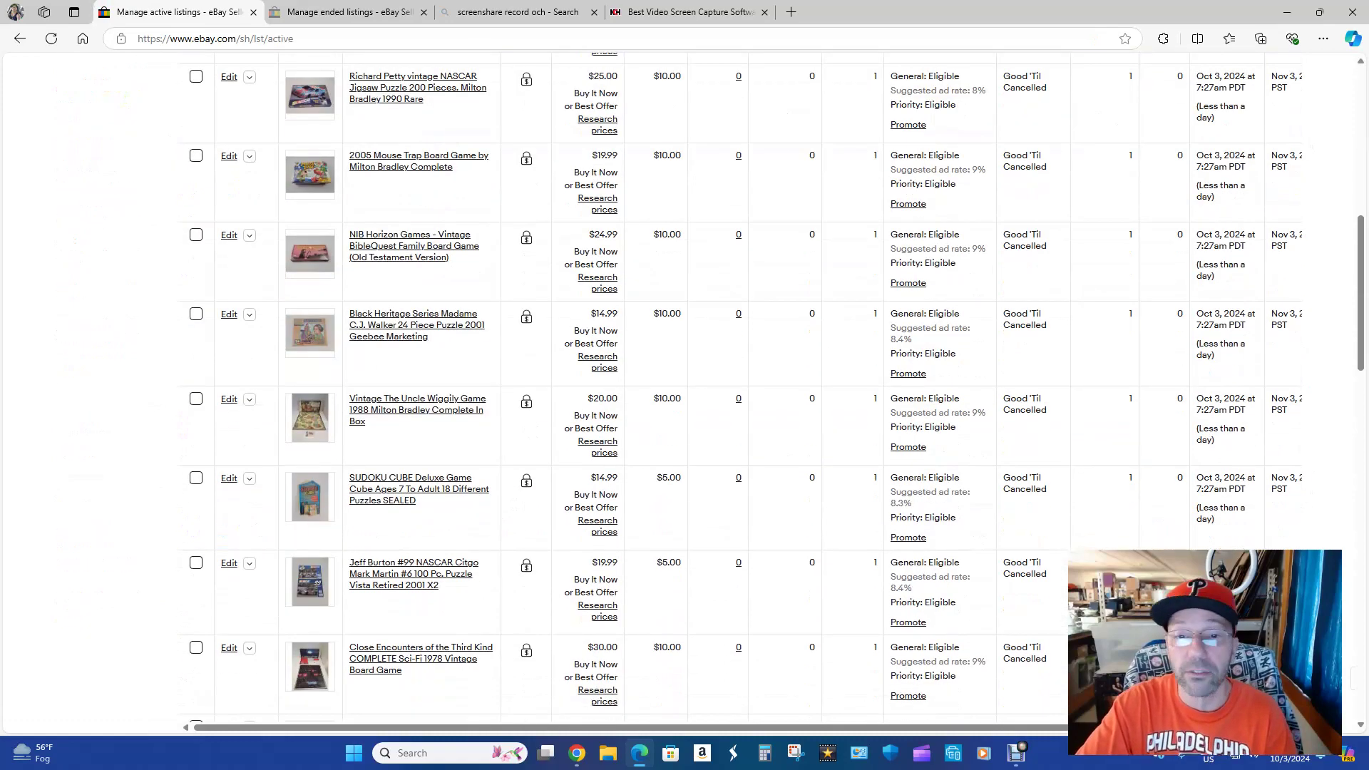
scroll(670, 392, down, 1)
scroll(670, 392, up, 5)
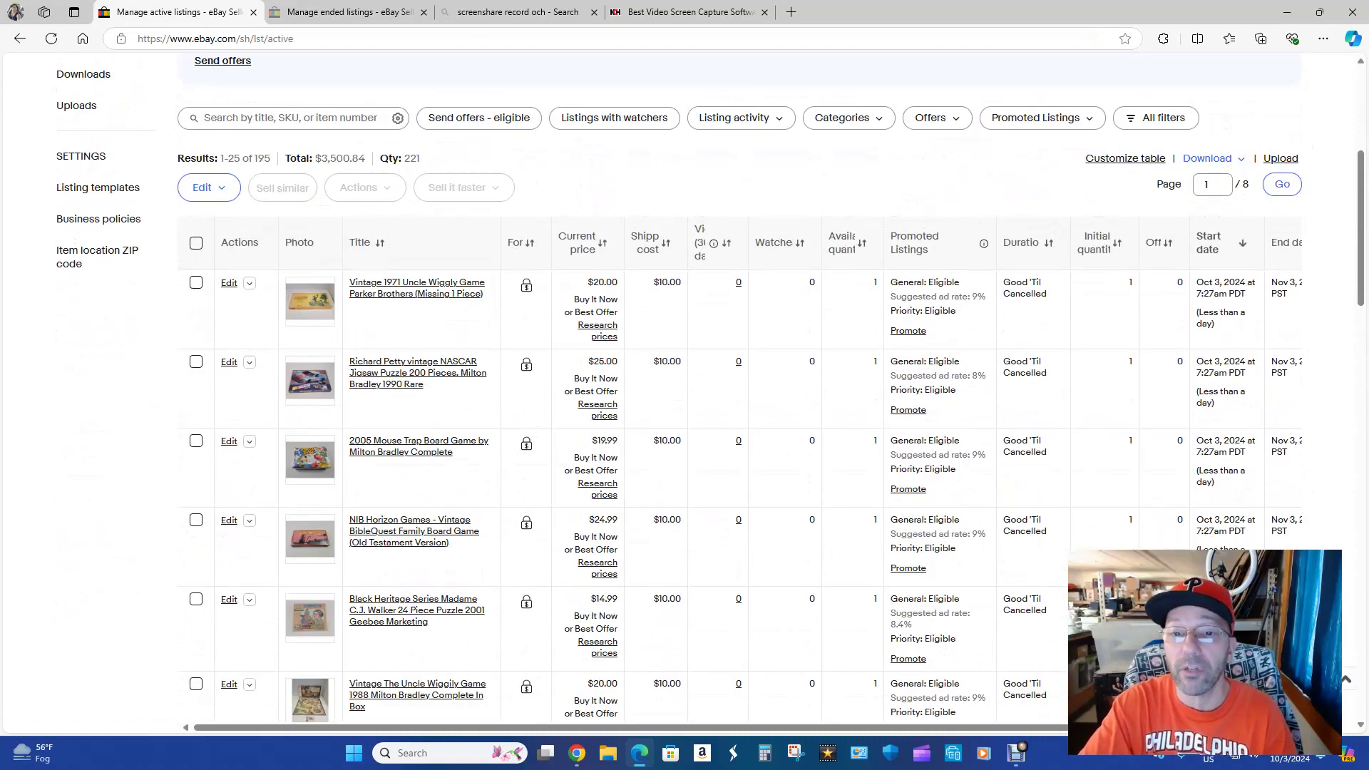
scroll(670, 392, down, 2)
scroll(670, 392, up, 5)
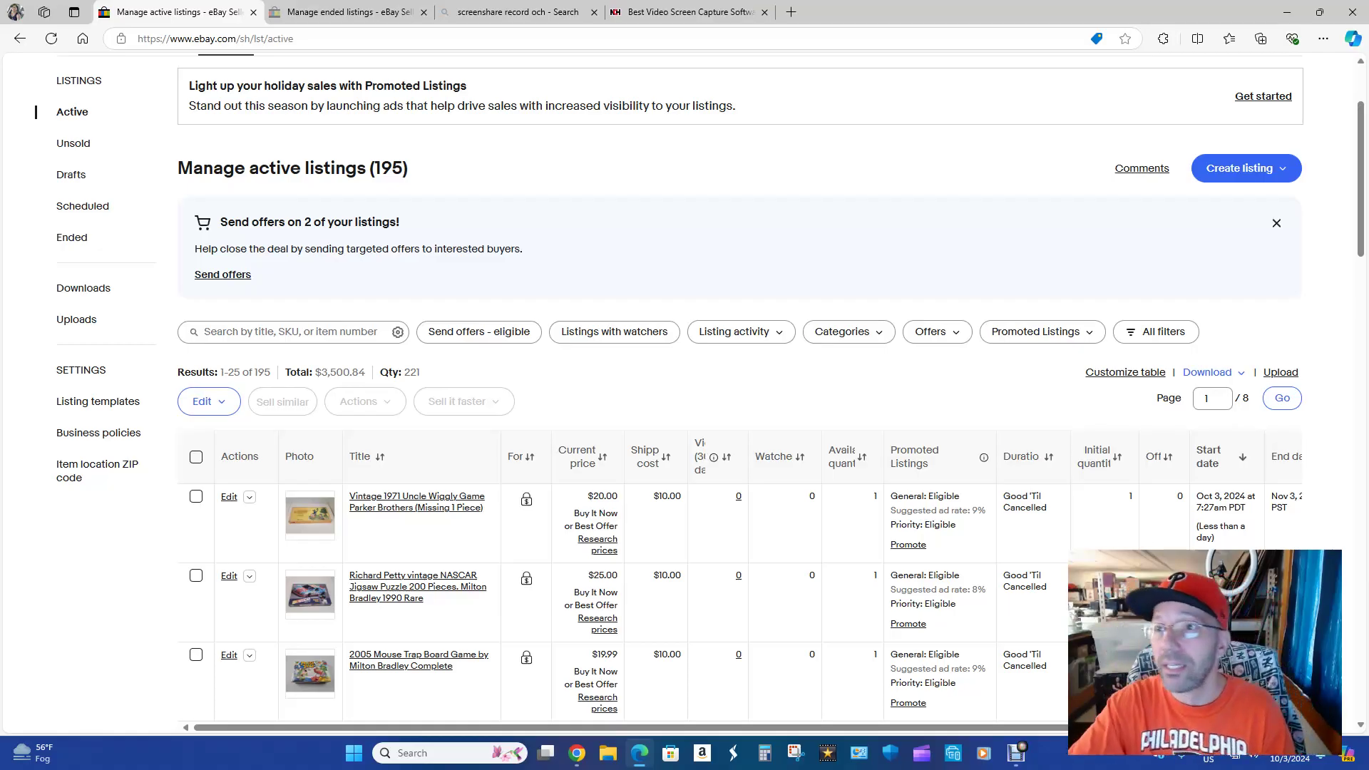
click(1287, 12)
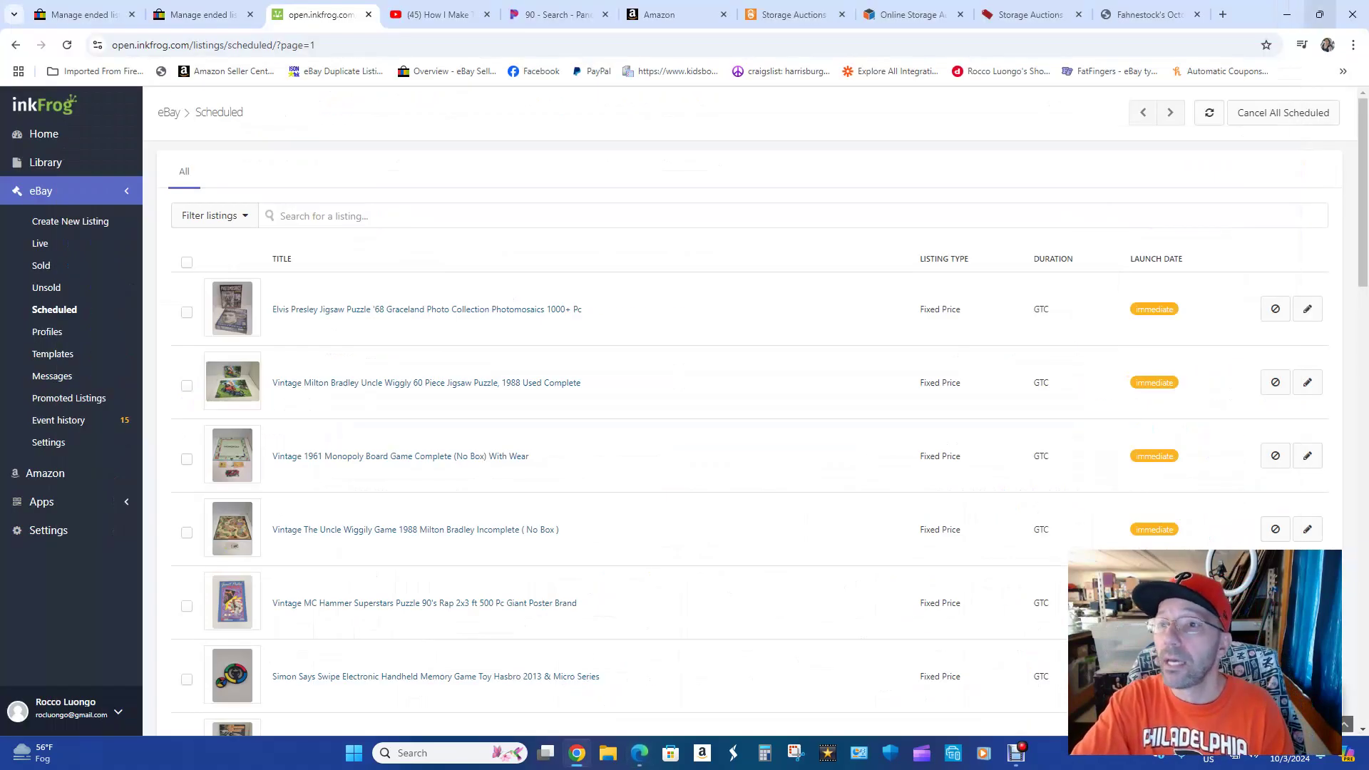
Minimize the browser windows and restore the Debut screen recorder from the taskbar.
click(1287, 14)
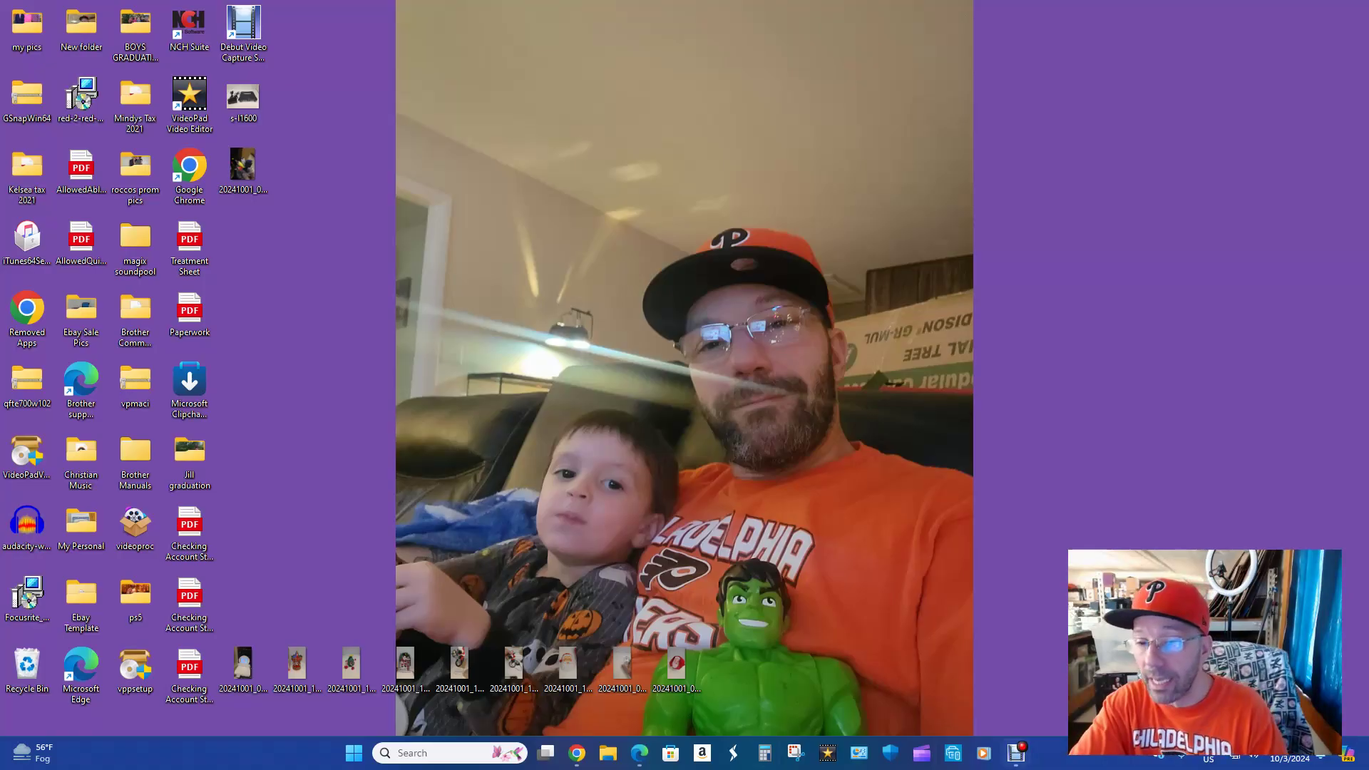
click(1016, 752)
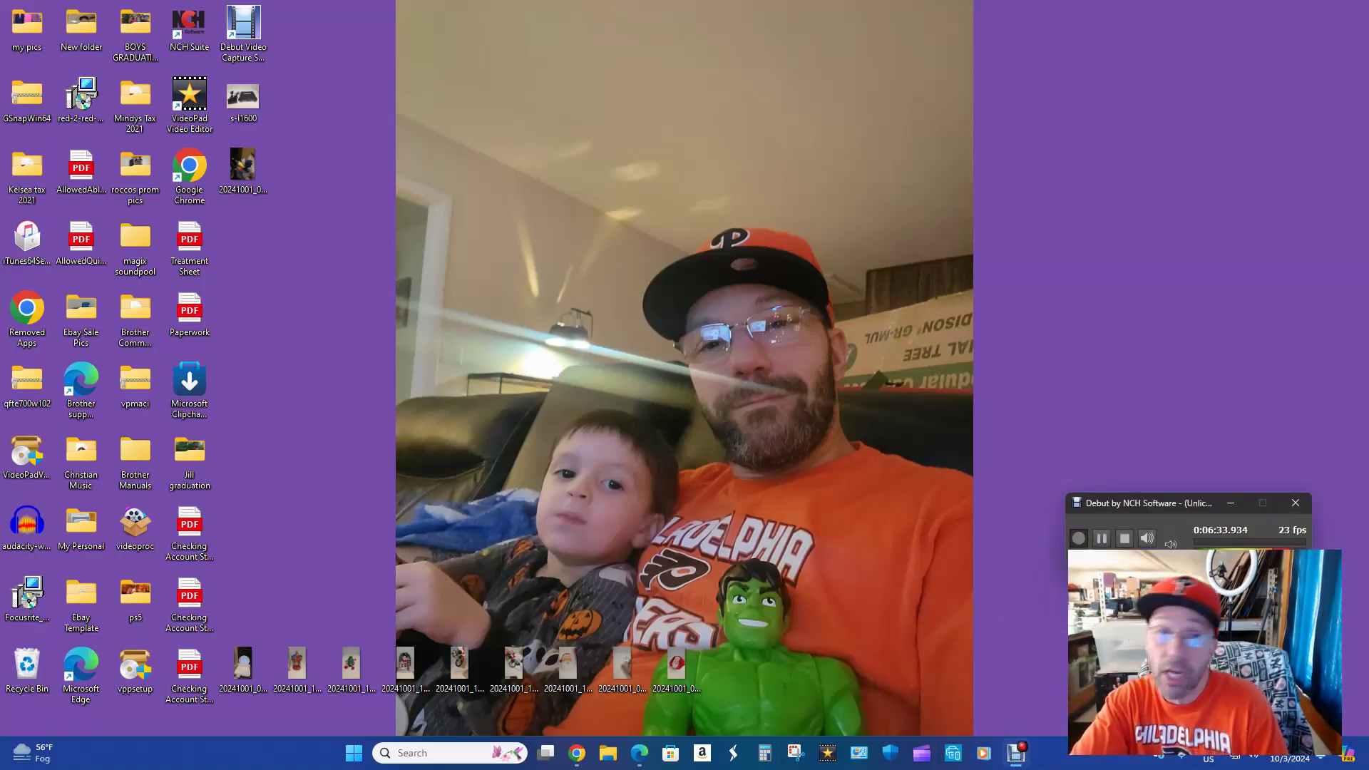